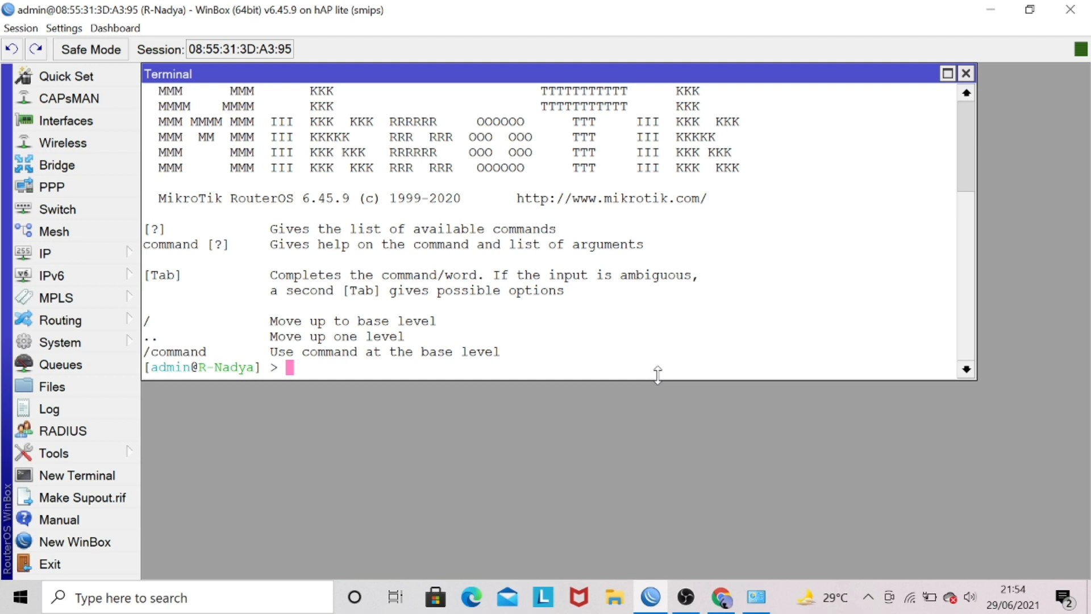
List the router's interfaces in the terminal and examine the Laptop and Internet Access entries.
type("inte")
key("Tab")
type("print")
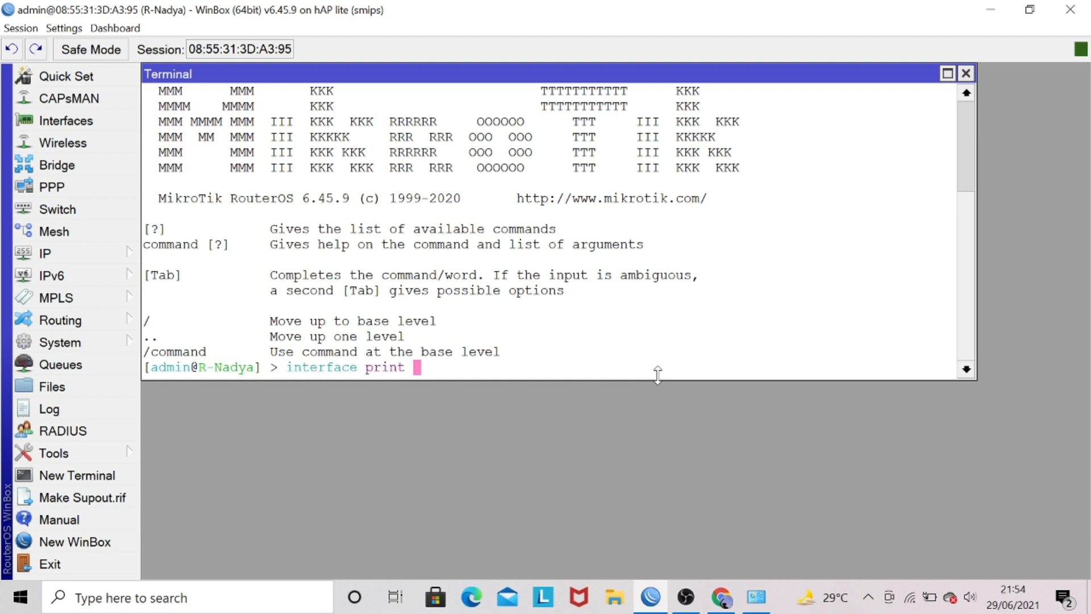
key("Return")
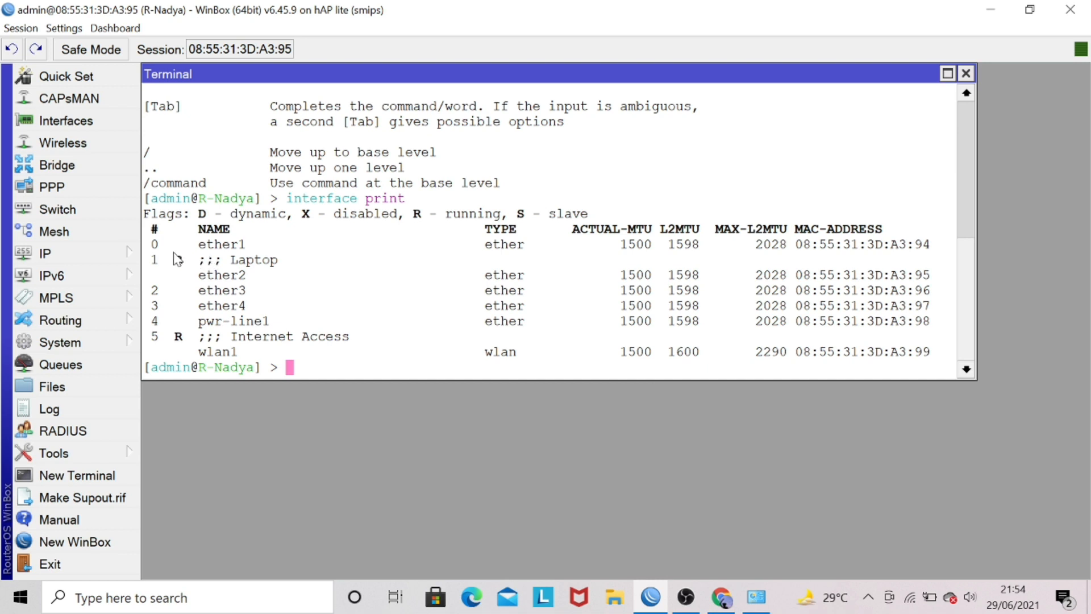
left_click_drag(171, 259, 257, 271)
left_click_drag(224, 367, 252, 351)
left_click(185, 342)
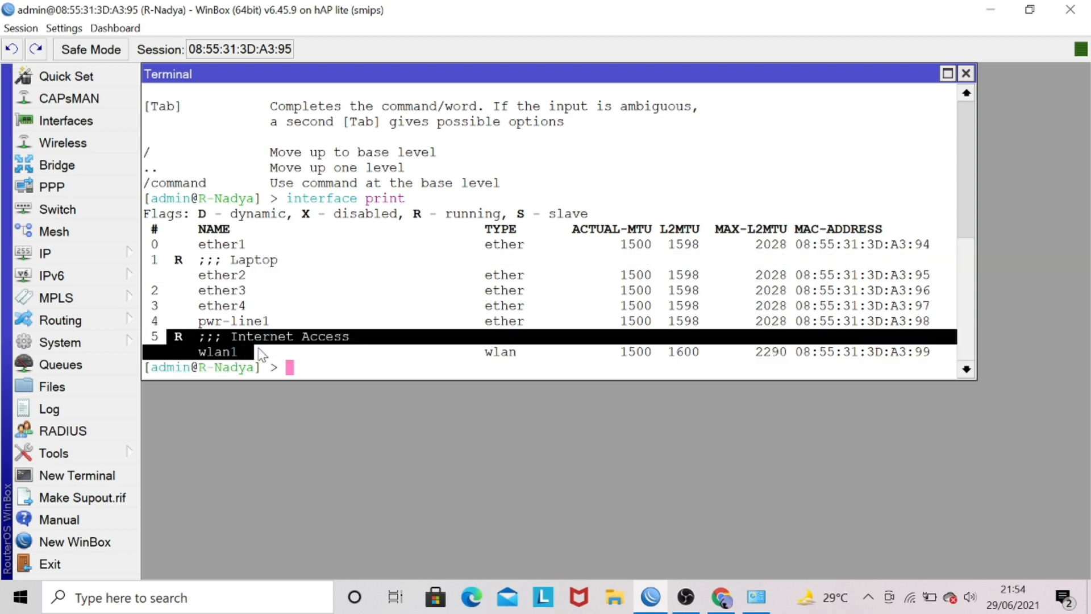
left_click(332, 358)
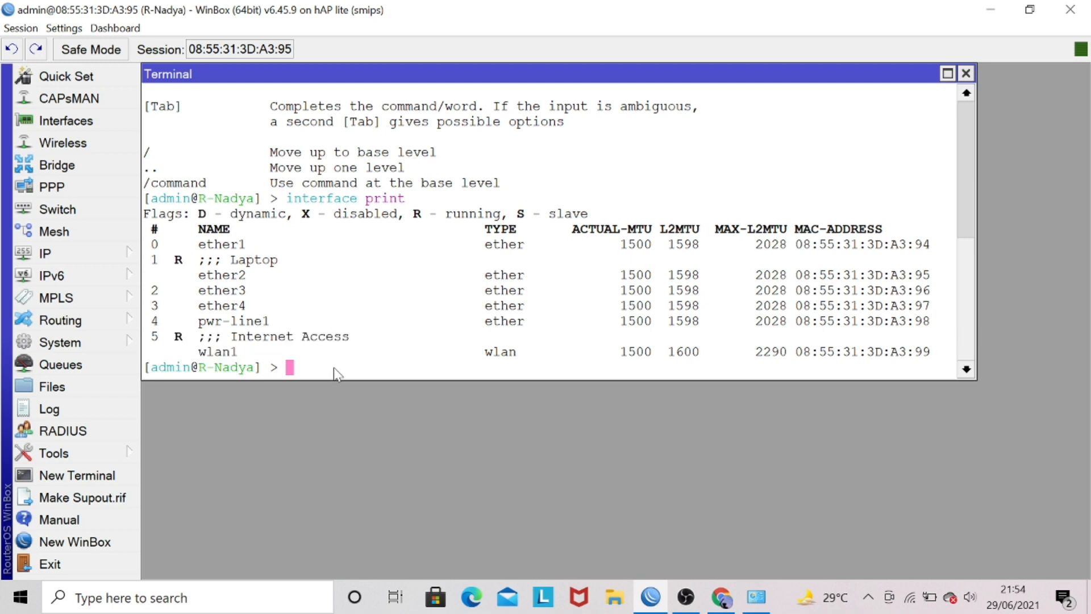
Add an enabled DHCP client on interface wlan1 with ip dhcp-client add and disabled=no.
type("ip dhcp-client ")
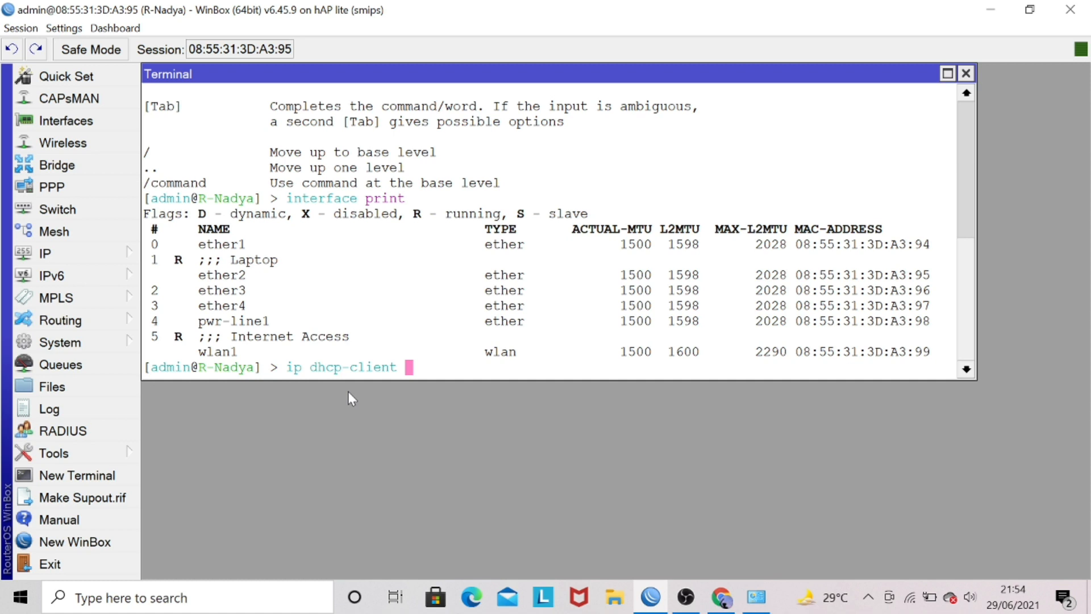
type("add in")
key("Tab")
type("w")
key("Tab")
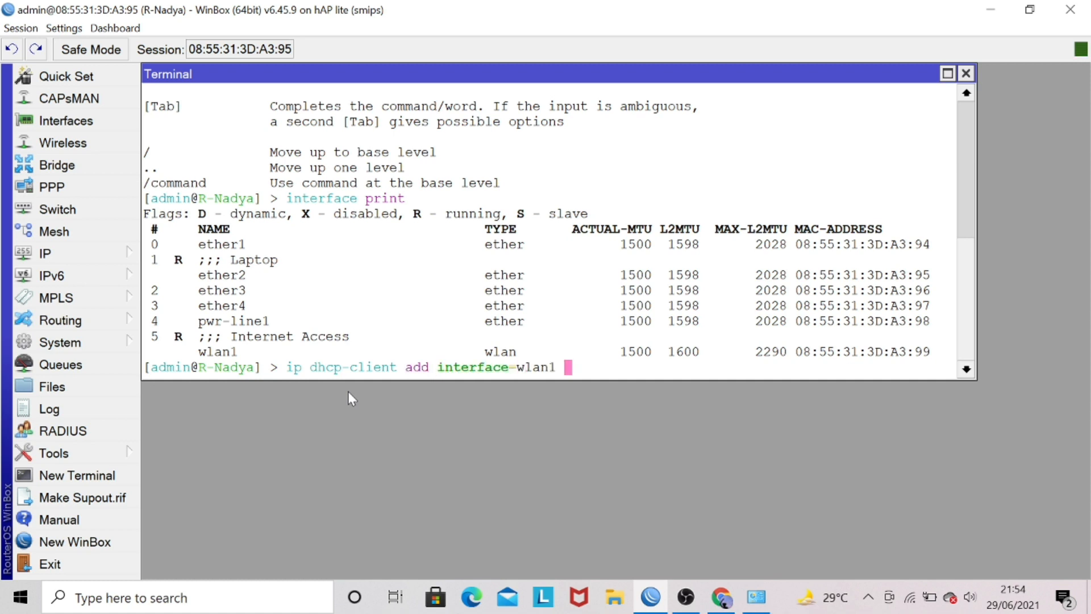
type("di")
key("Tab")
type("no")
key("Return")
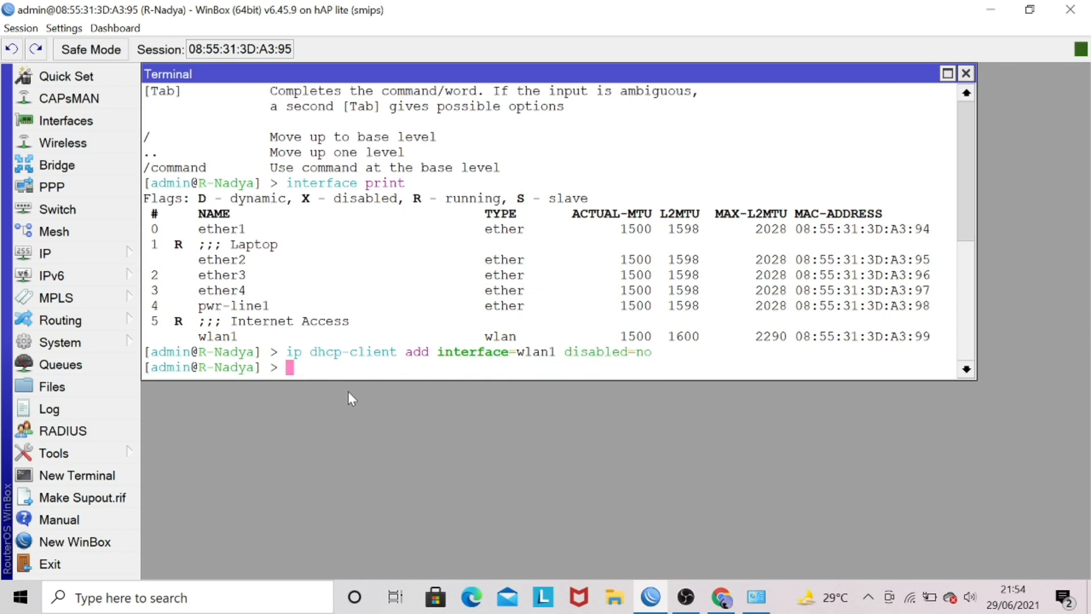
List the configured DHCP clients with ip dhcp-client print.
type("ip dhcp")
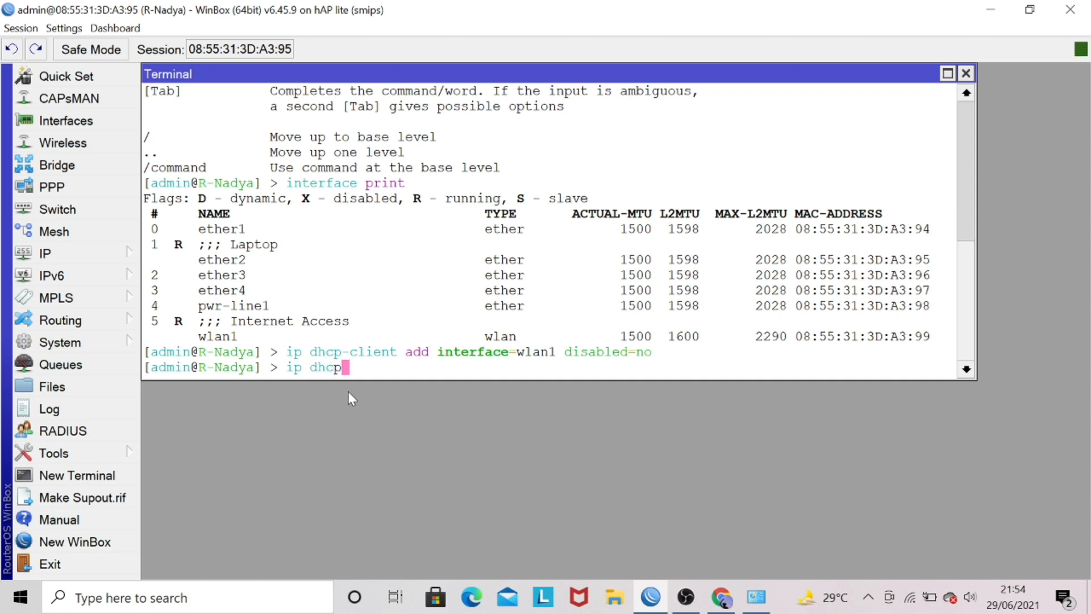
type("-c")
key("Tab")
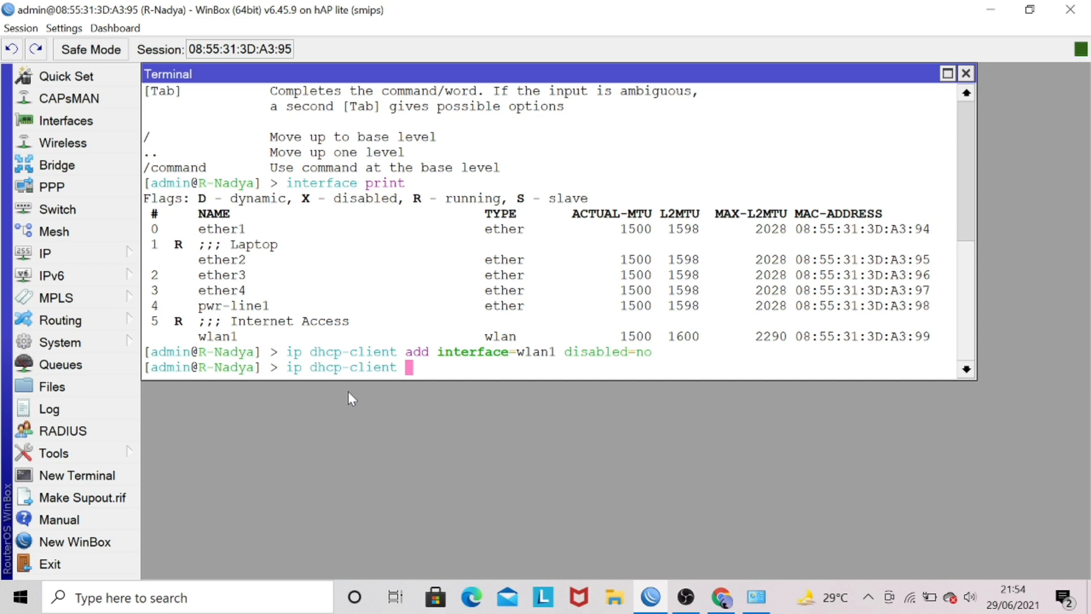
type("pr")
key("Tab")
key("Return")
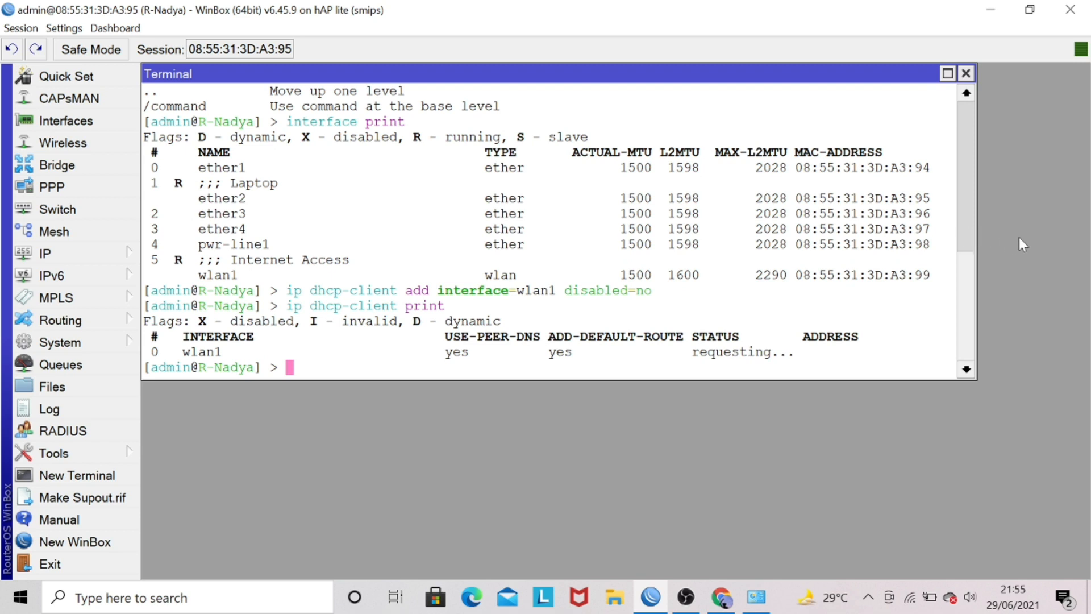
Widen the terminal window and print the DHCP client list again to check wlan1's address and status.
left_click_drag(976, 215, 1035, 221)
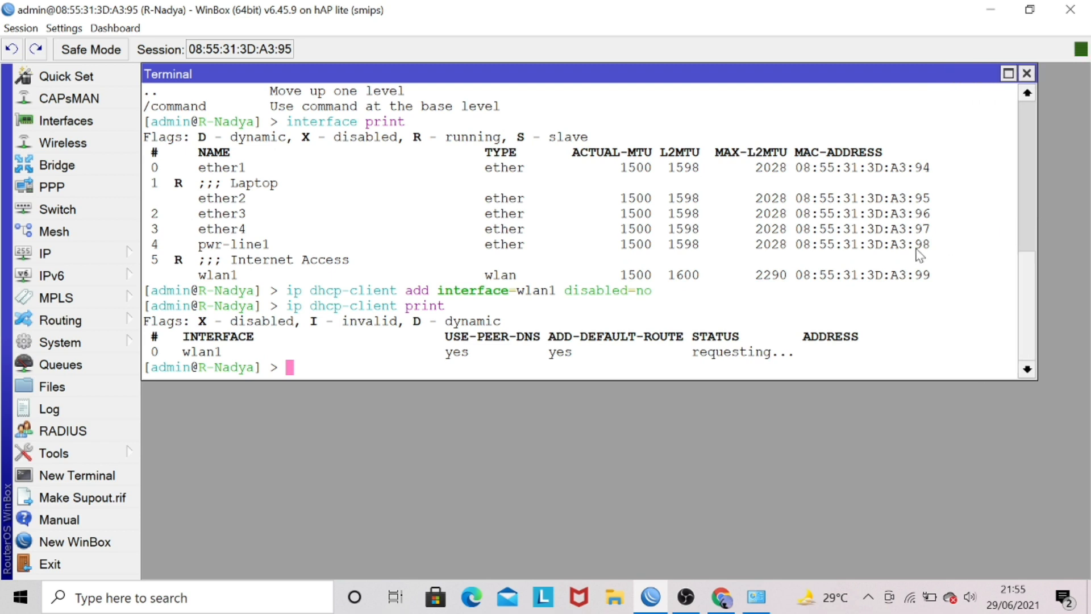
type("ip dhcp-c")
key("Tab")
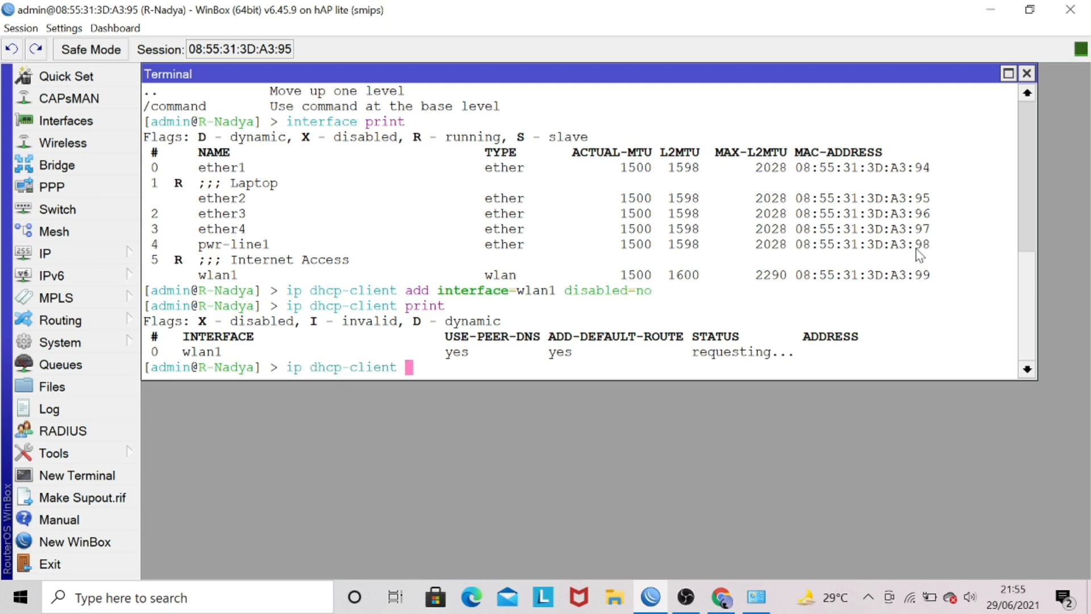
type("pr")
key("Tab")
key("Return")
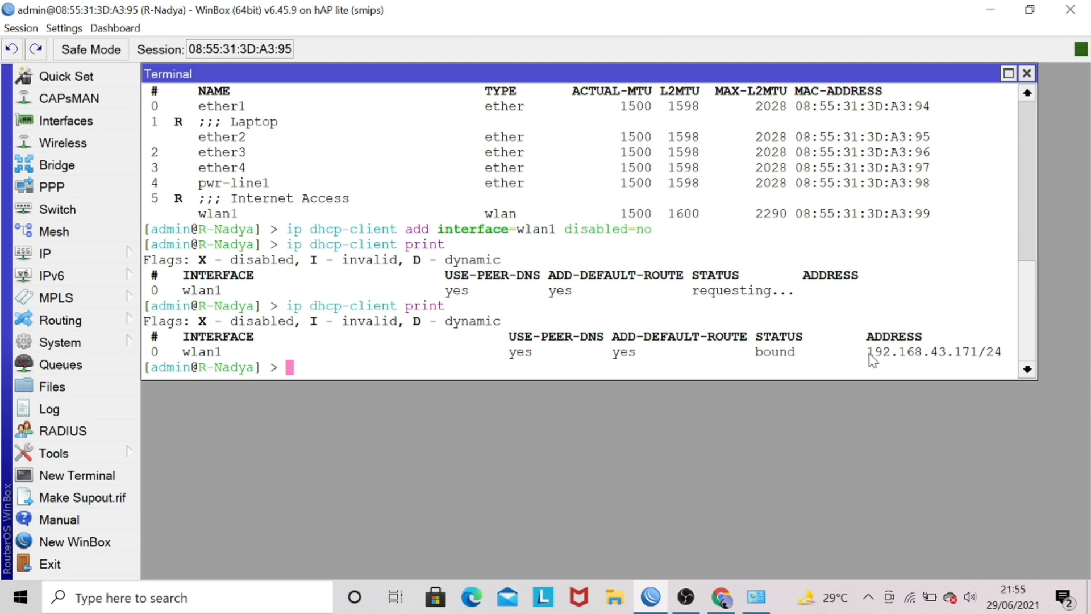
left_click_drag(871, 354, 1004, 355)
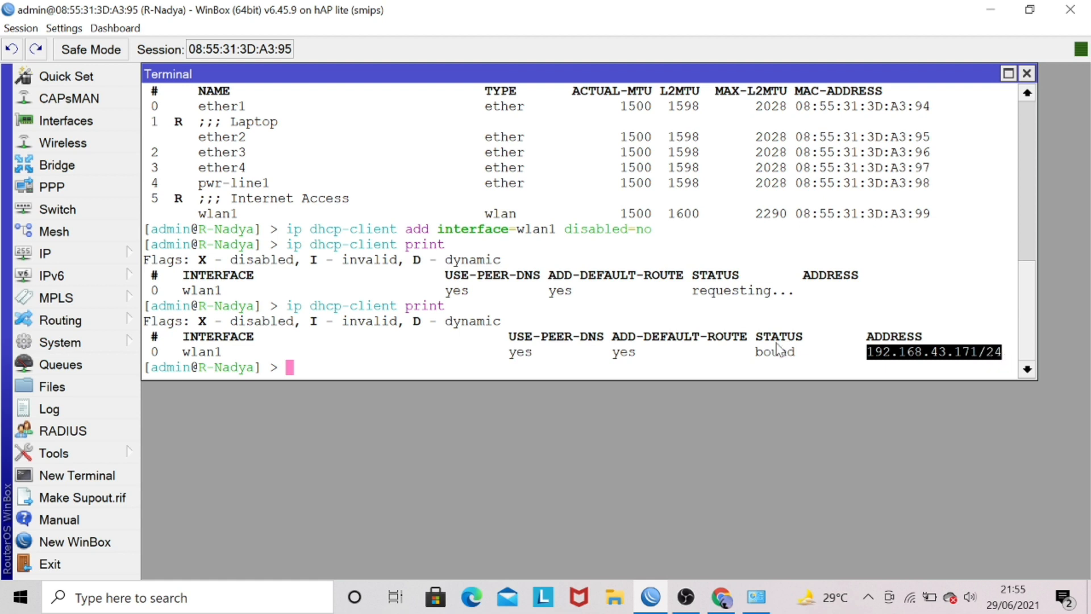
left_click_drag(741, 352, 804, 353)
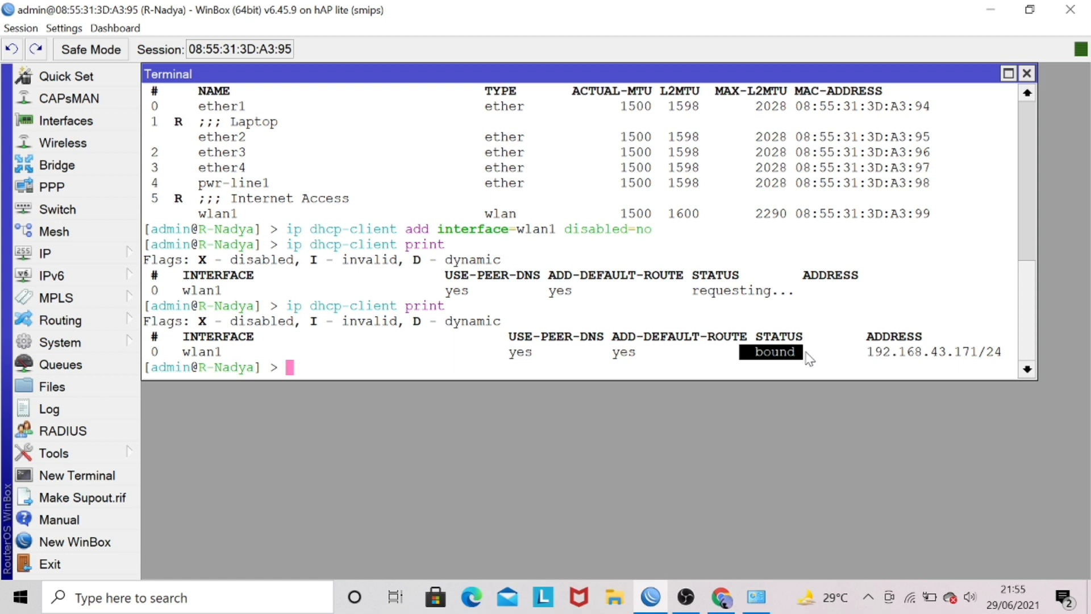
left_click(808, 357)
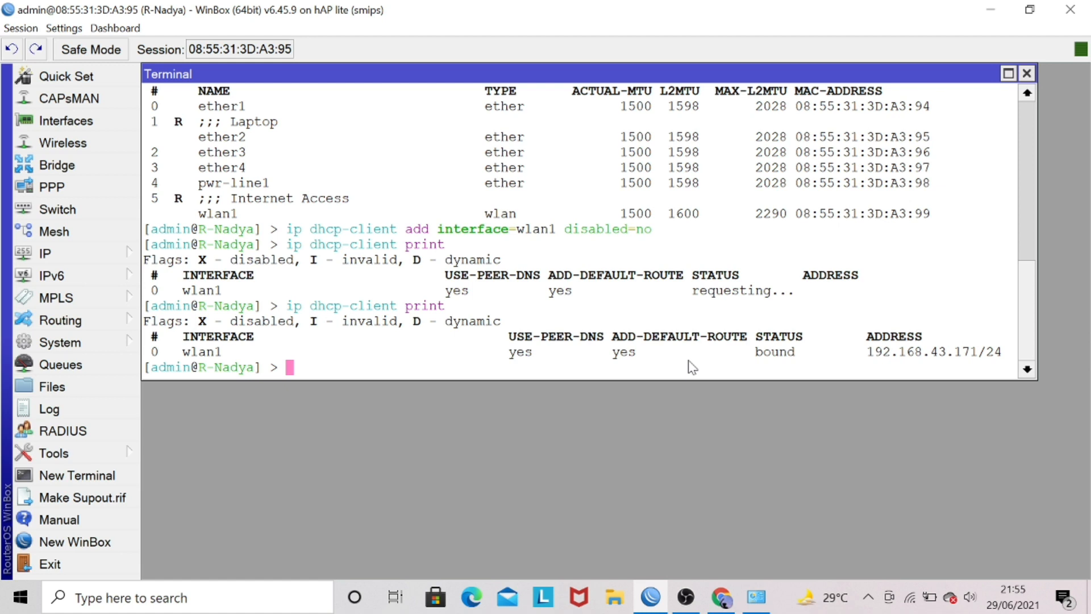
Ping 192.168.43.171 from the router and stop the ping after a few replies.
type("ping 192.168")
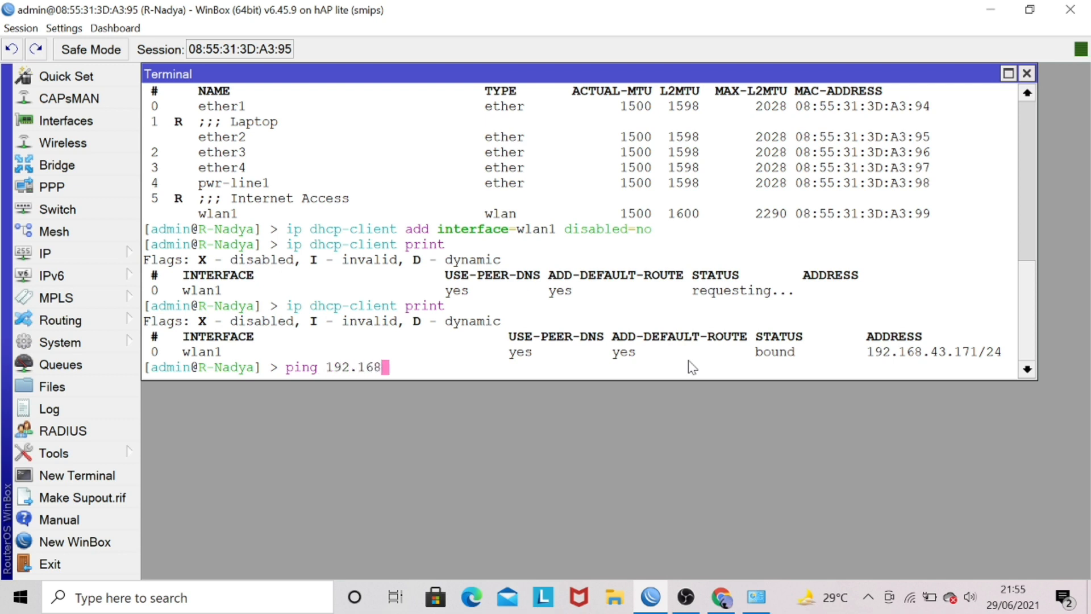
type(".43.171")
key("Return")
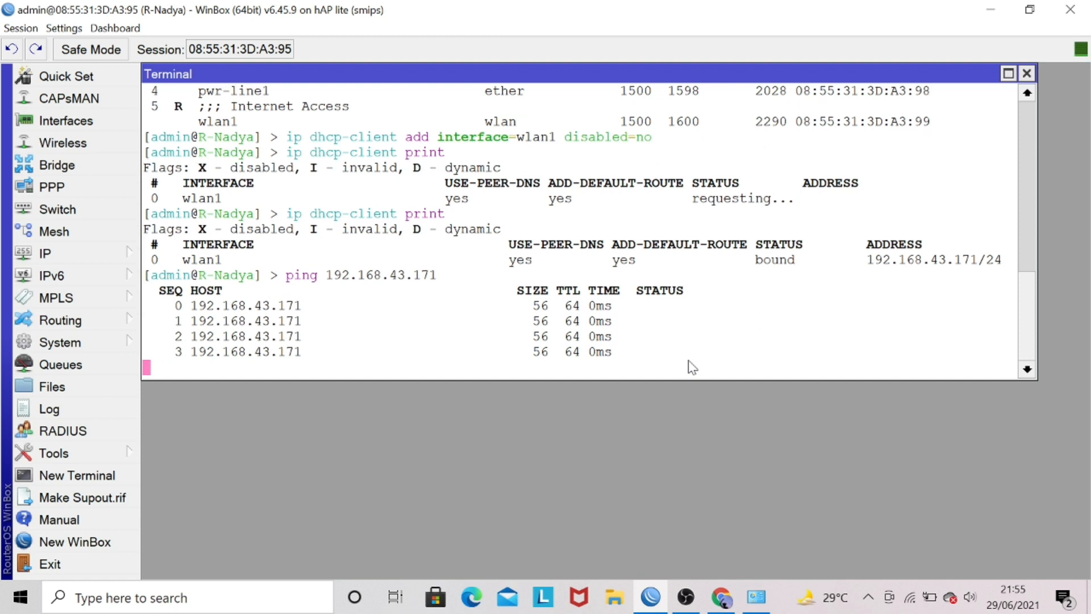
key("ctrl+c")
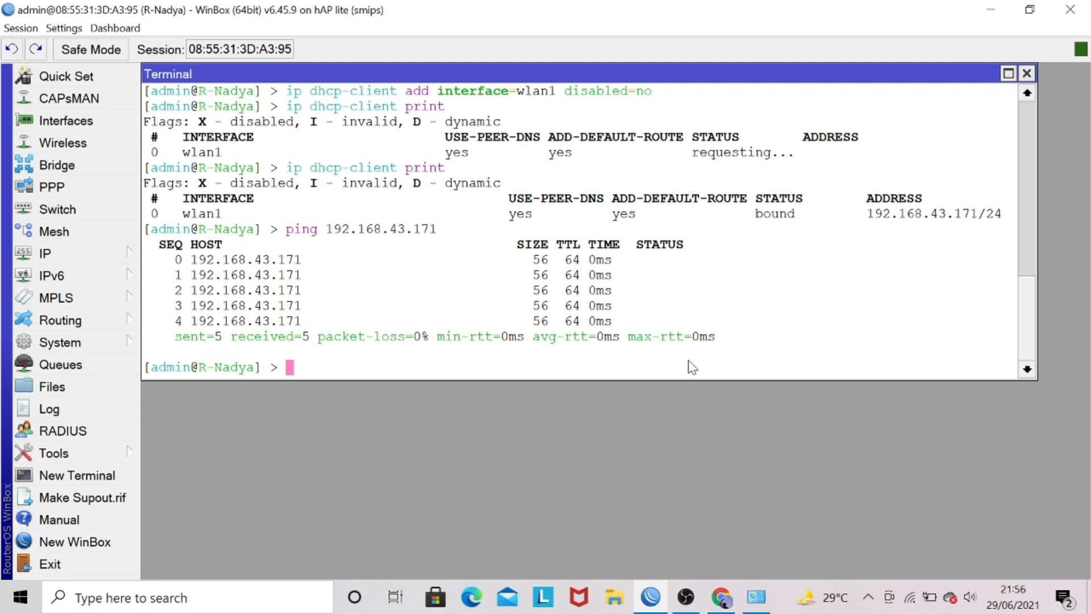
Begin an ip firewall filter add command with chain=output.
type("ip fi")
key("Tab")
type("fil")
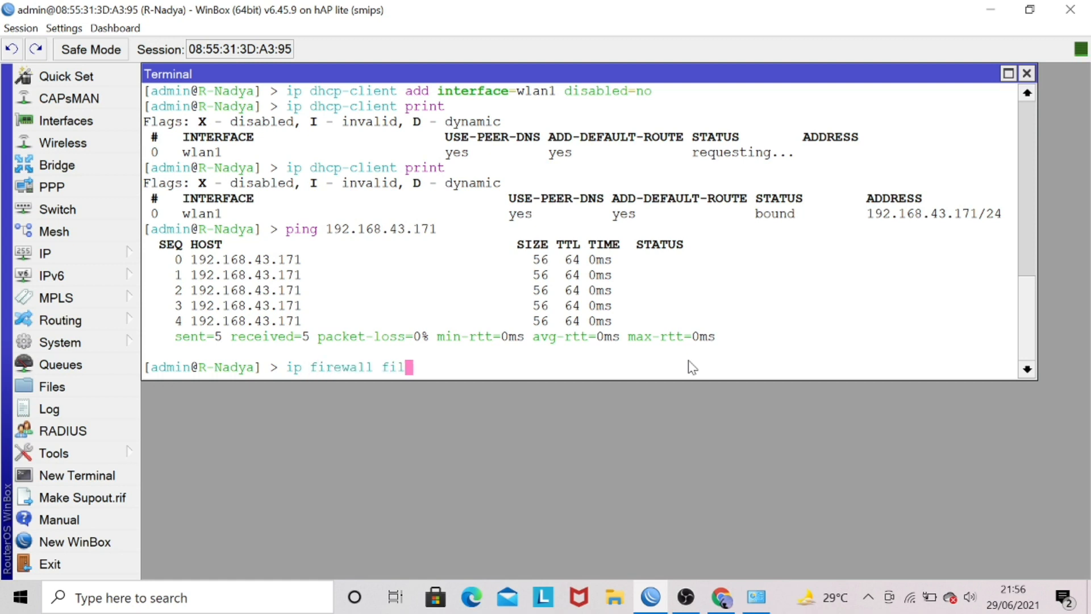
key("Tab")
type("add ch")
key("Tab")
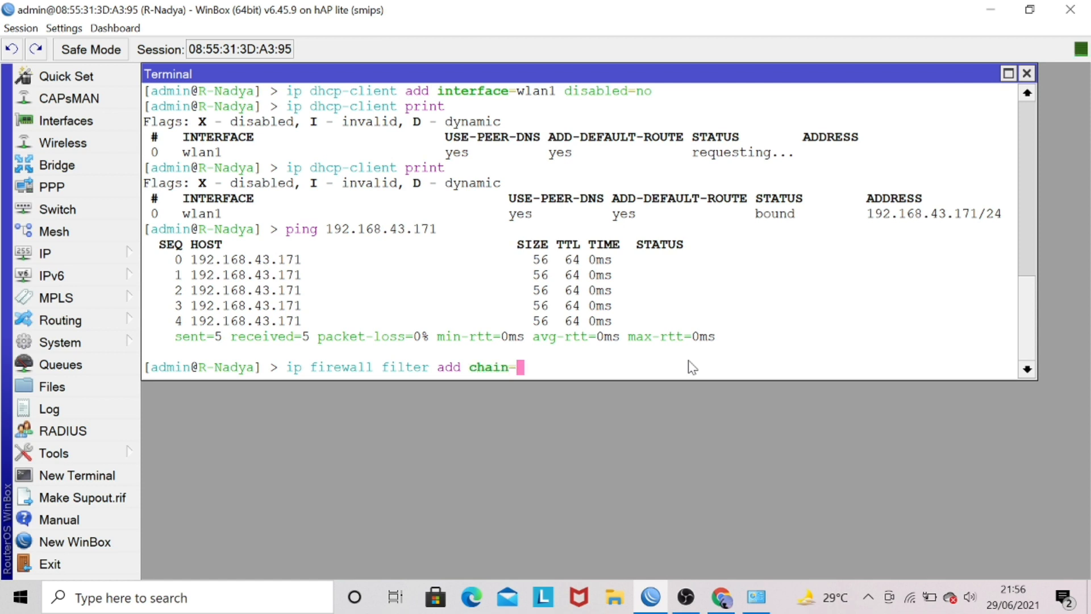
type("out")
key("Tab")
Set the new filter rule's dst-address to 192.168.43.171.
type("ds")
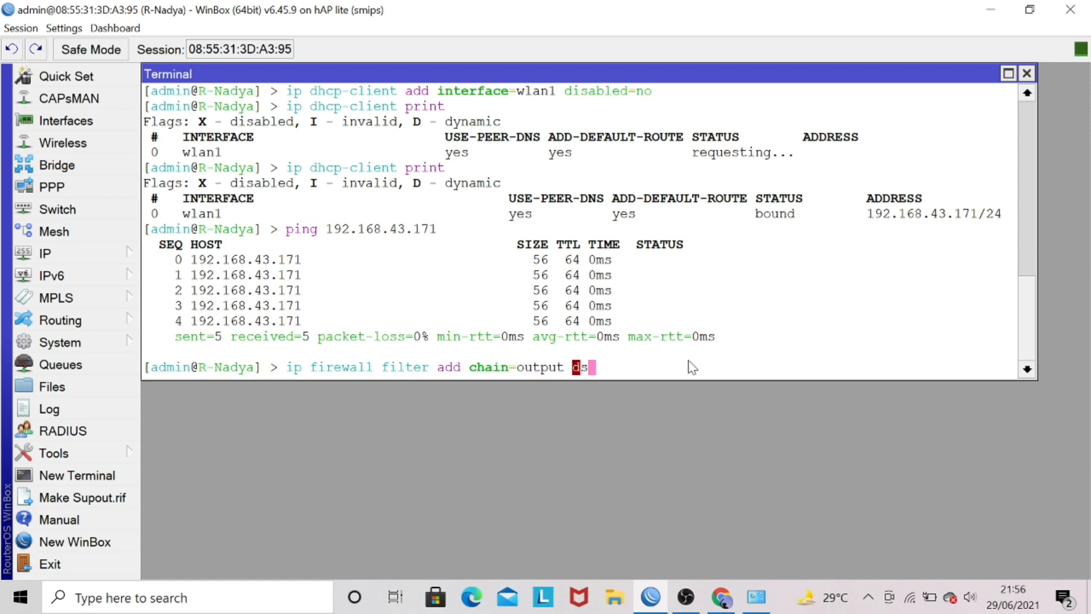
type("t-address")
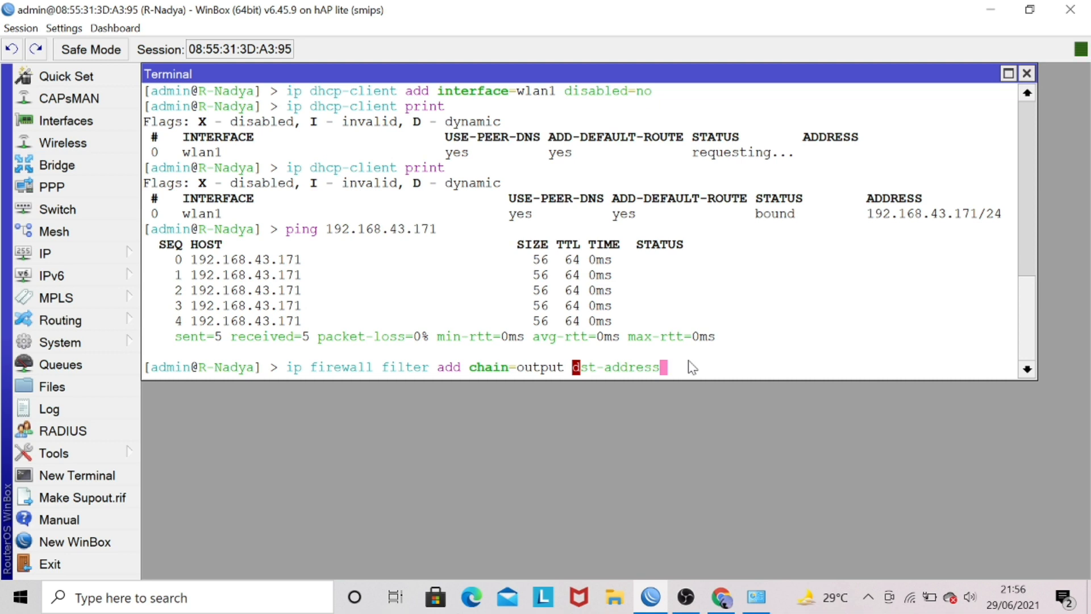
type("=192.168.43")
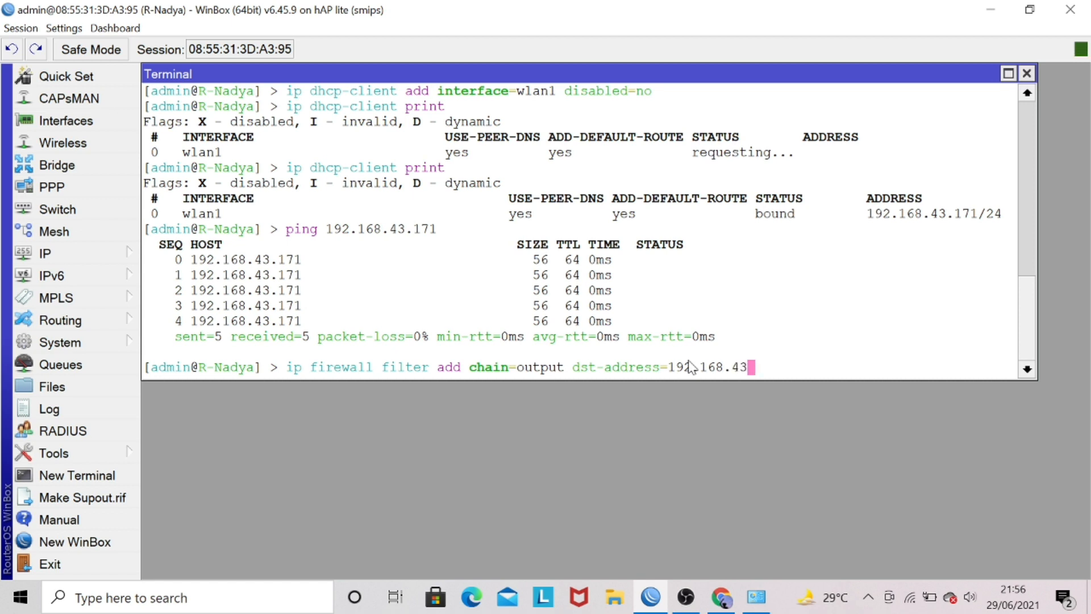
type(".171 pro")
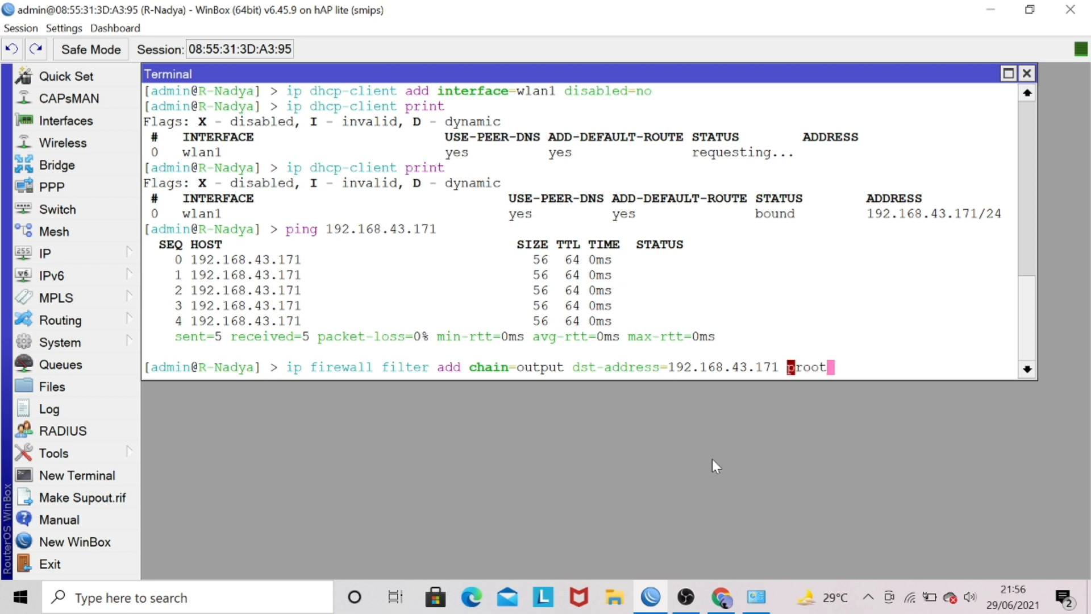
Complete the filter rule with protocol=icmp and action=drop, and run the command.
key("Tab")
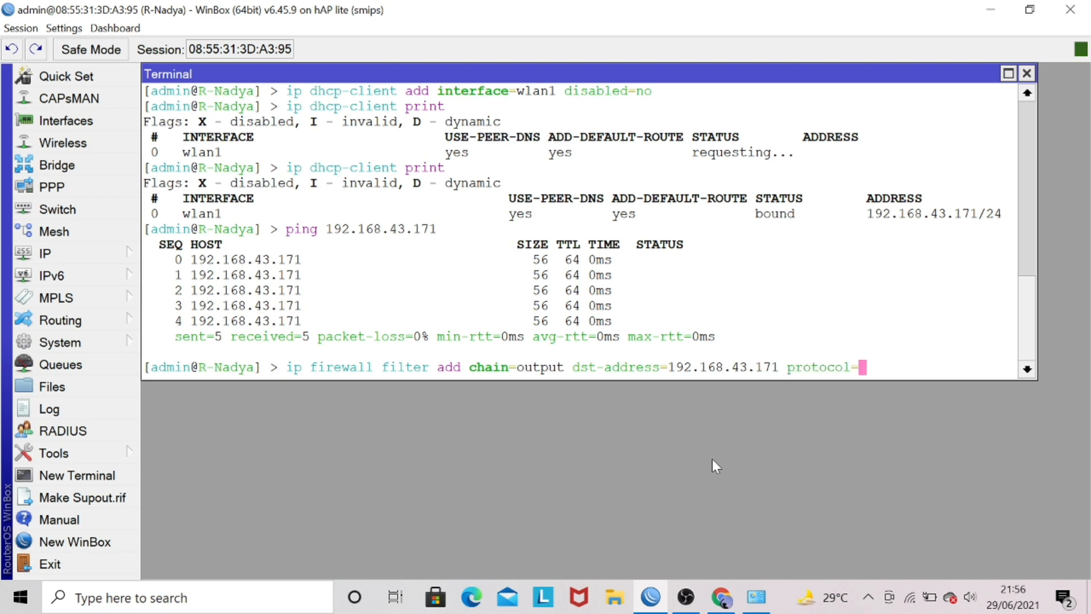
type("icmp ac")
key("Tab")
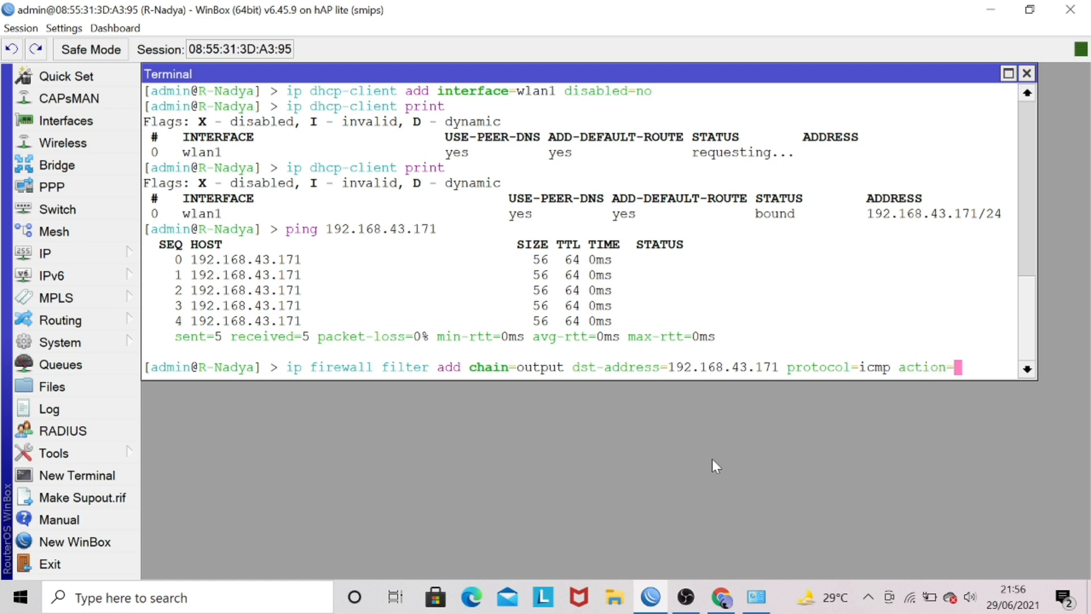
type("d")
key("Tab")
key("Return")
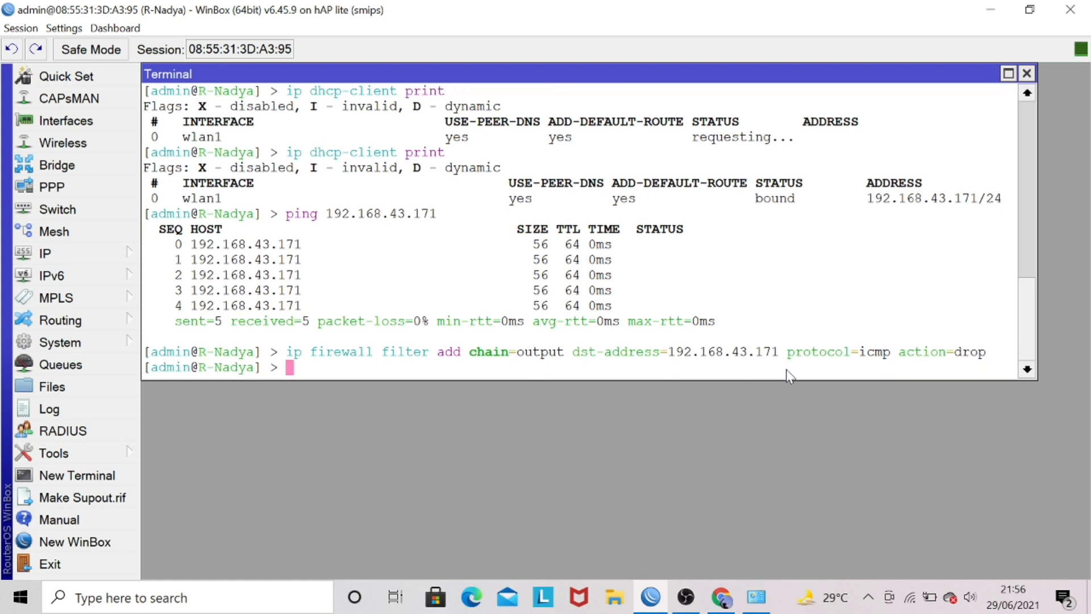
List the firewall filter rules with ip firewall filter print.
type("ip firewall fi")
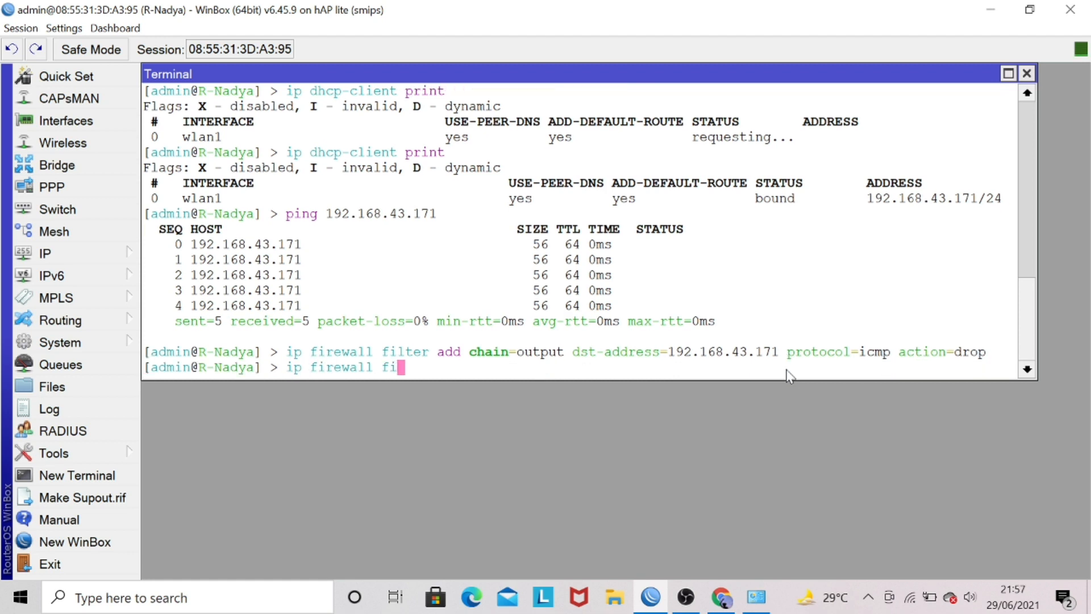
type("lter print")
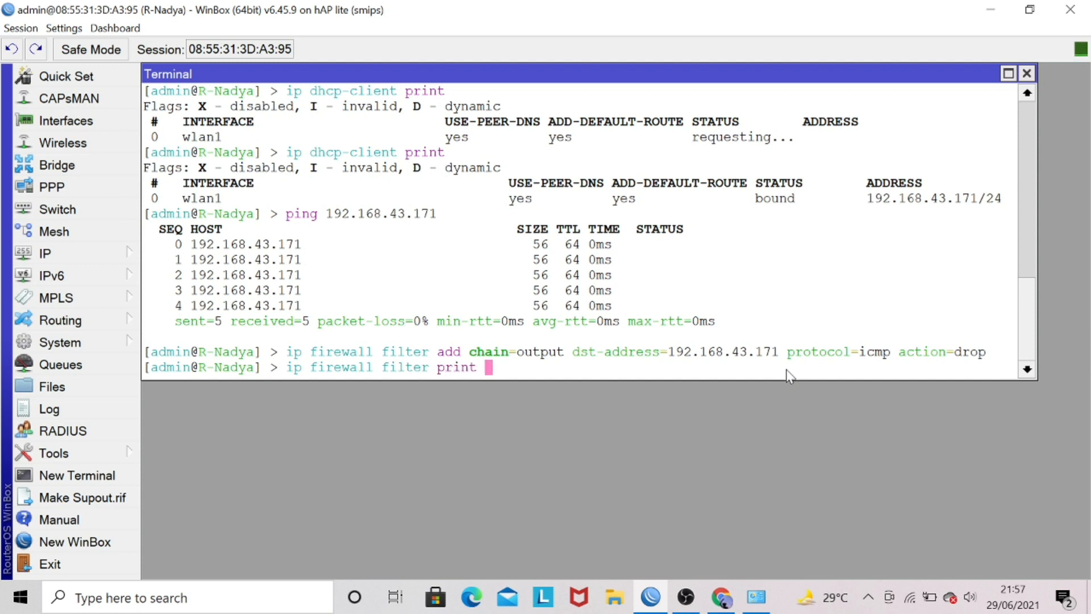
key("Return")
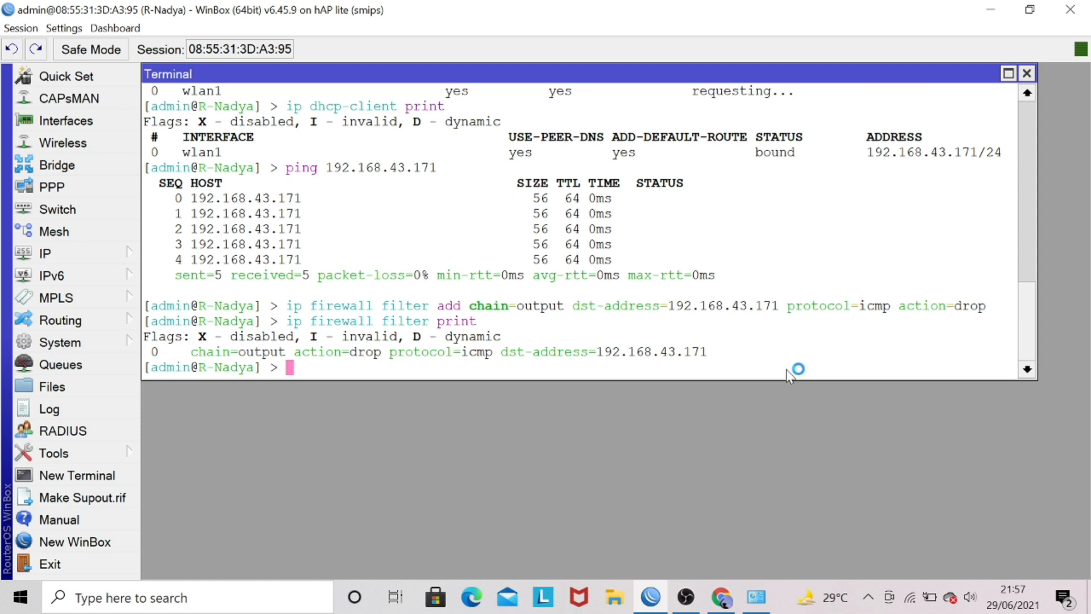
Recall the earlier ping command for 192.168.43.171 and rerun it to test the drop rule.
key("Up")
key("Up")
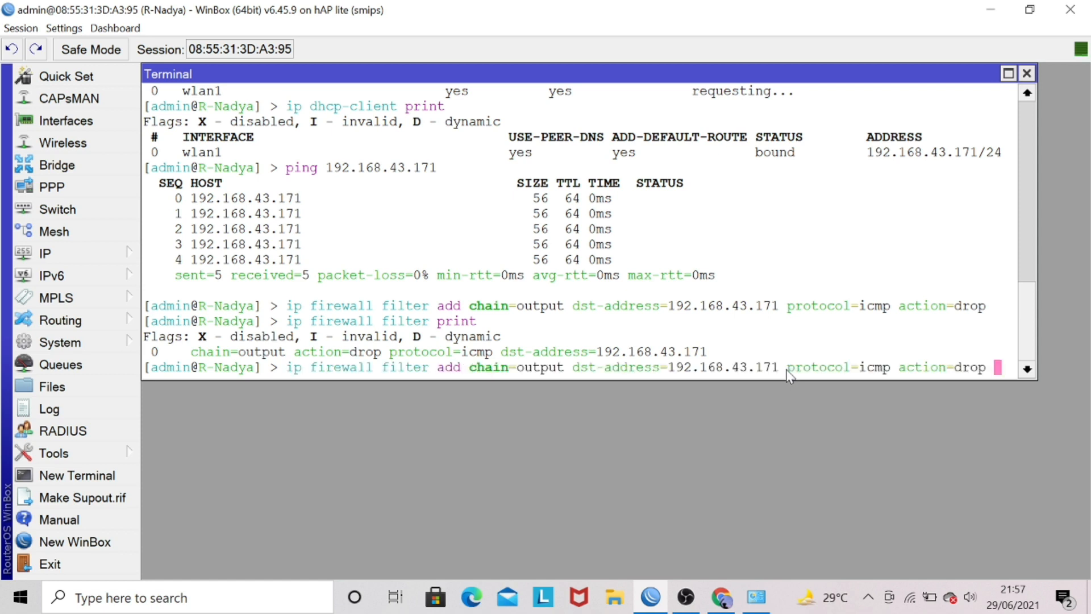
key("Down")
key("Up")
key("Up")
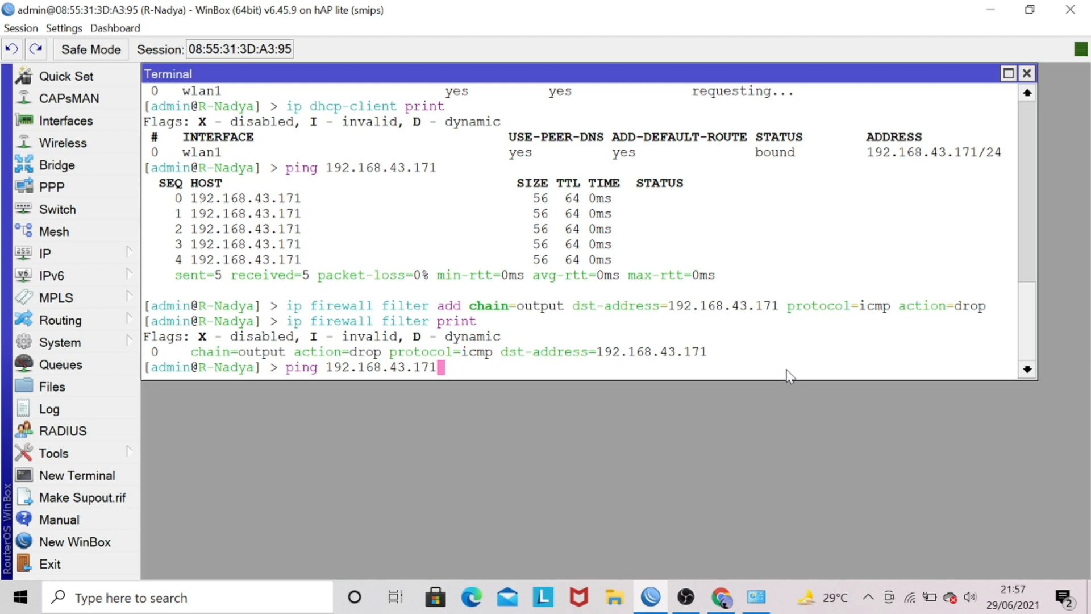
key("Return")
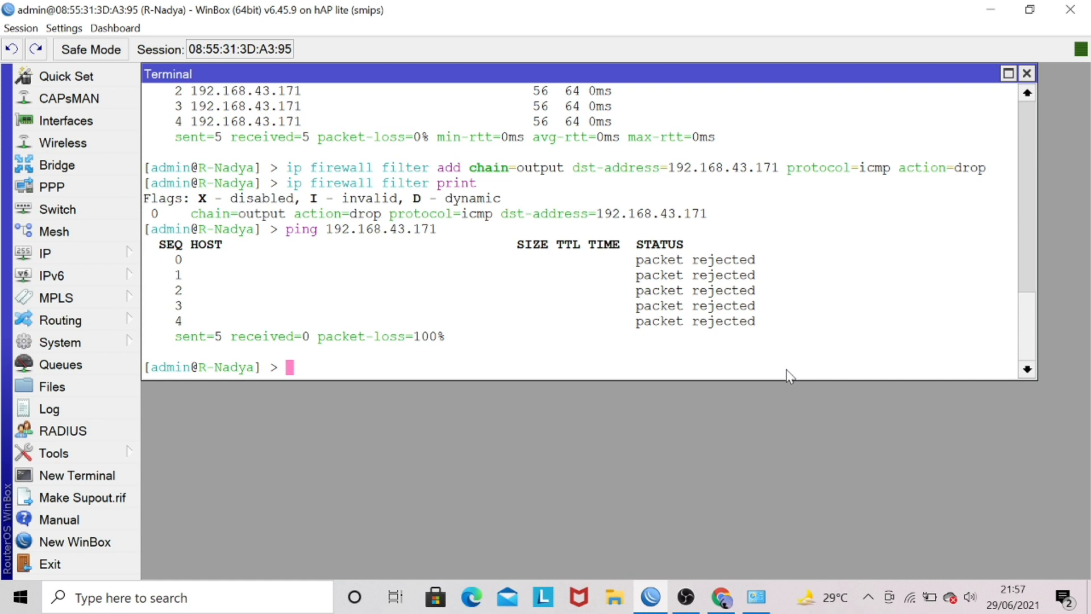
Assign the address 192.168.10.1/24 to interface ether2 with an ip address add command.
type("a")
key("BackSpace")
type("ip address ")
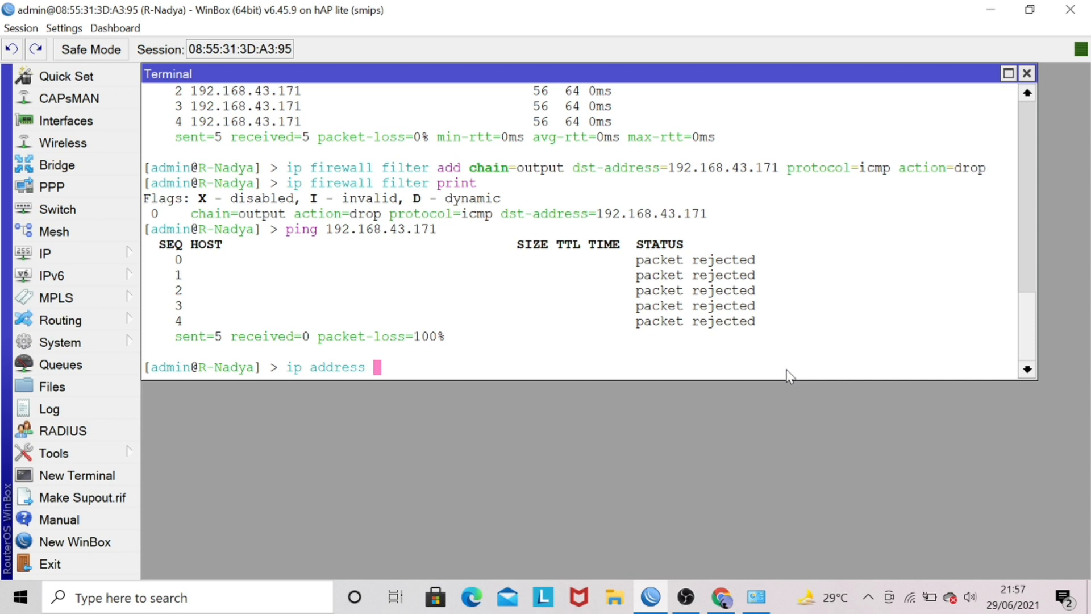
type("add a")
key("Tab")
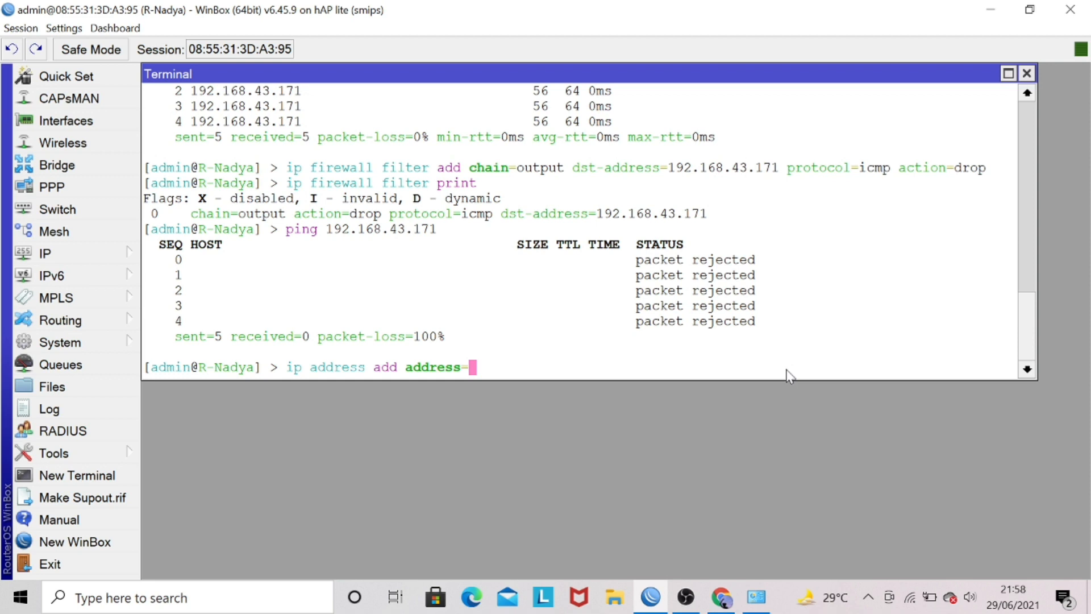
type("192.168.10.1")
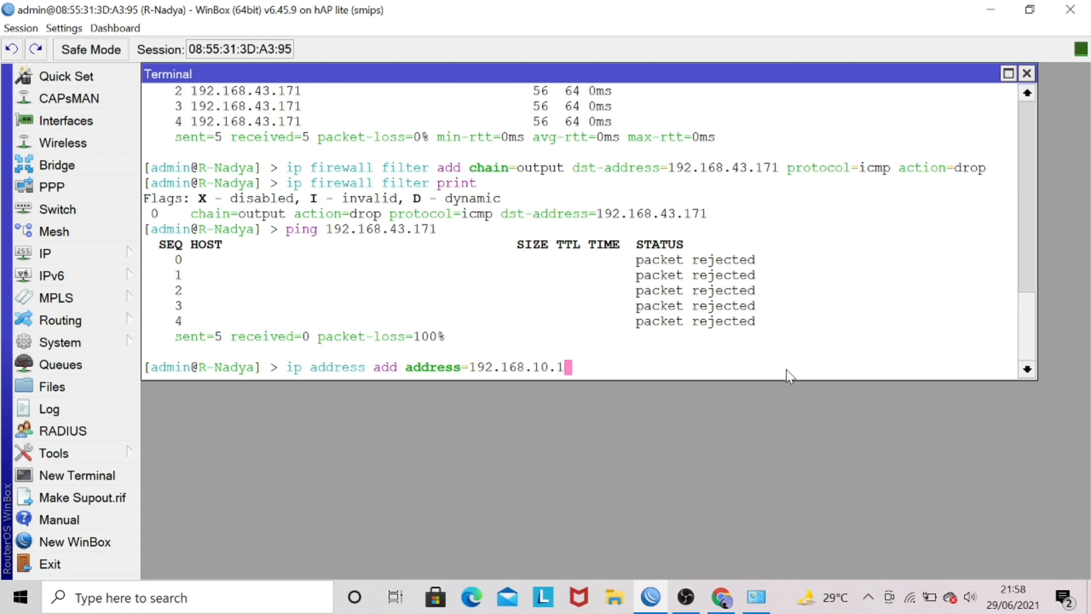
type("/24 interface=ether2")
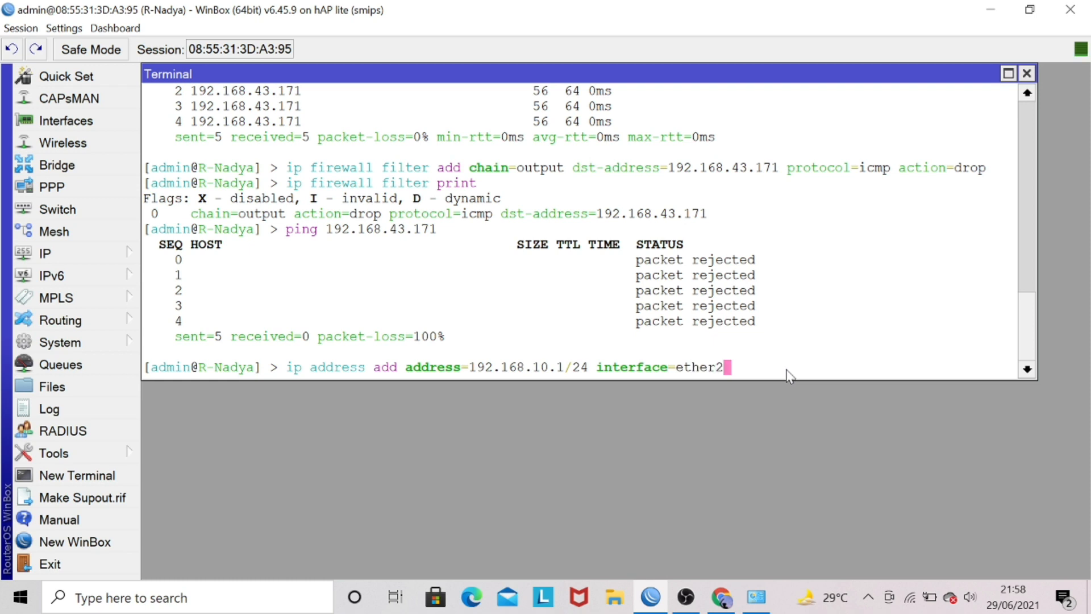
key("Return")
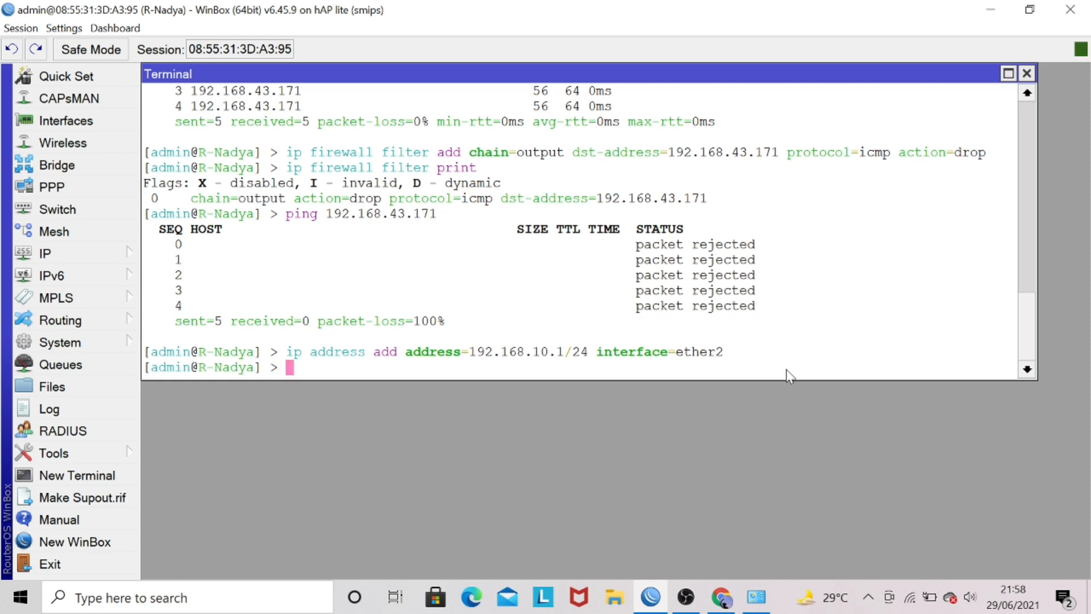
List the router's IP addresses with ip address print.
type("ip address ")
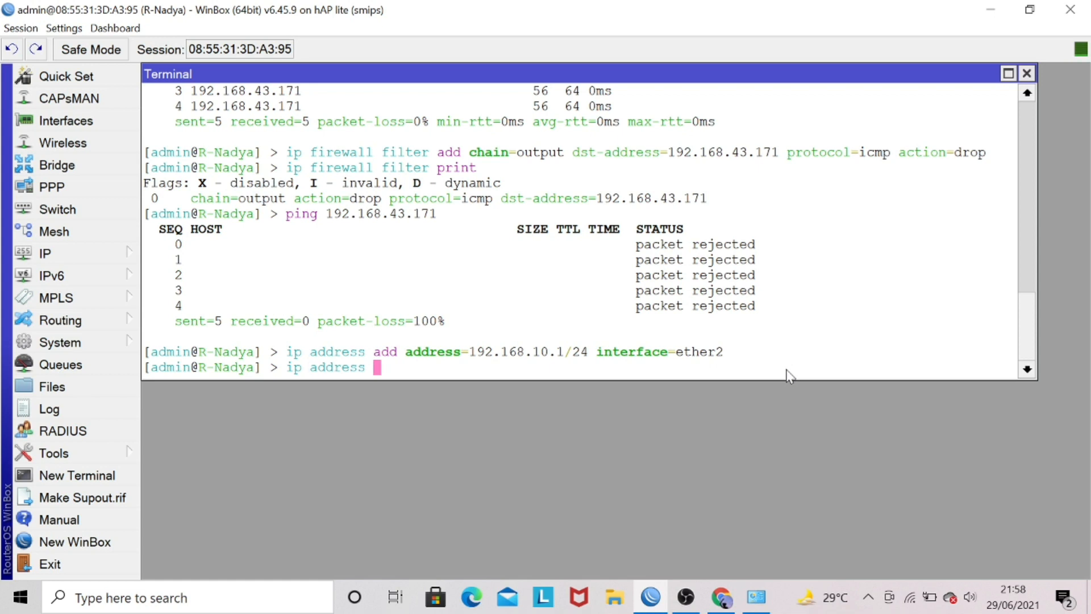
type("print")
key("Return")
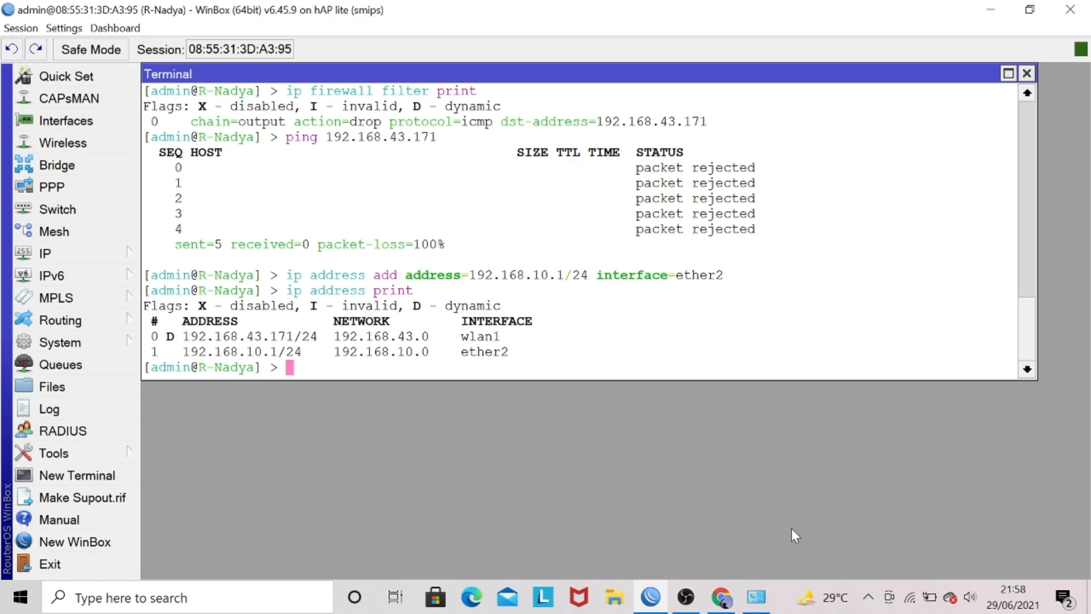
Switch to Windows Network Connections and set the Ethernet 5 adapter's static IPv4 address to 192.168.10.2.
left_click(756, 597)
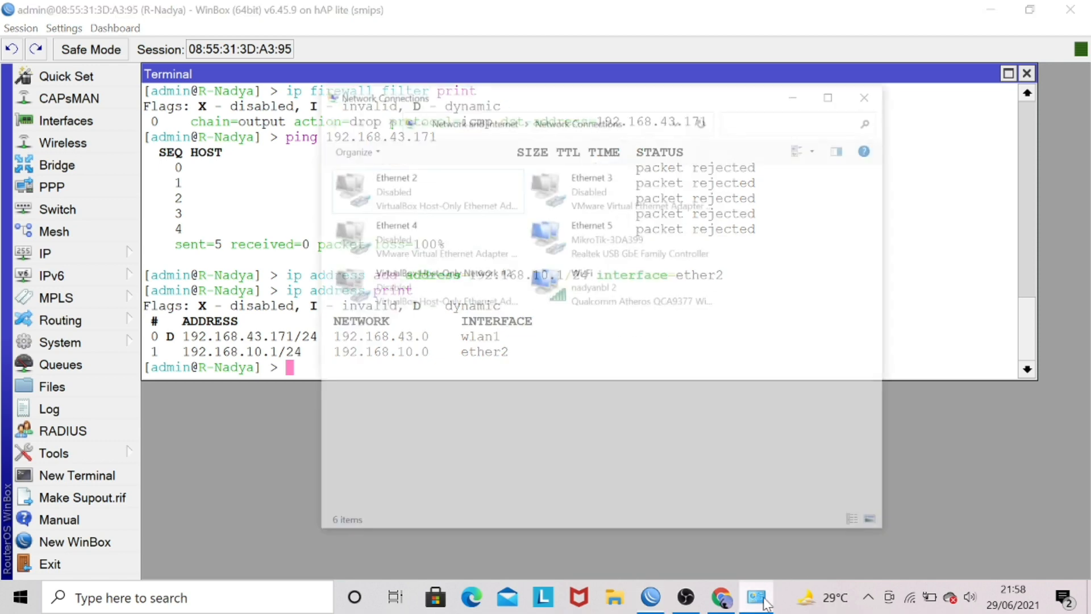
left_click(617, 209)
right_click(617, 209)
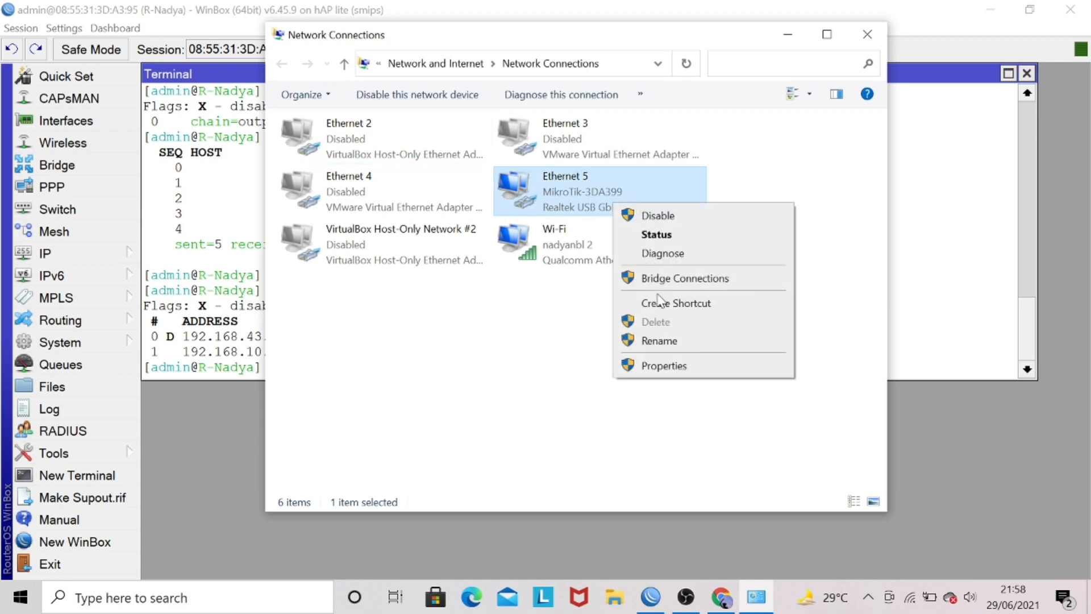
left_click(664, 365)
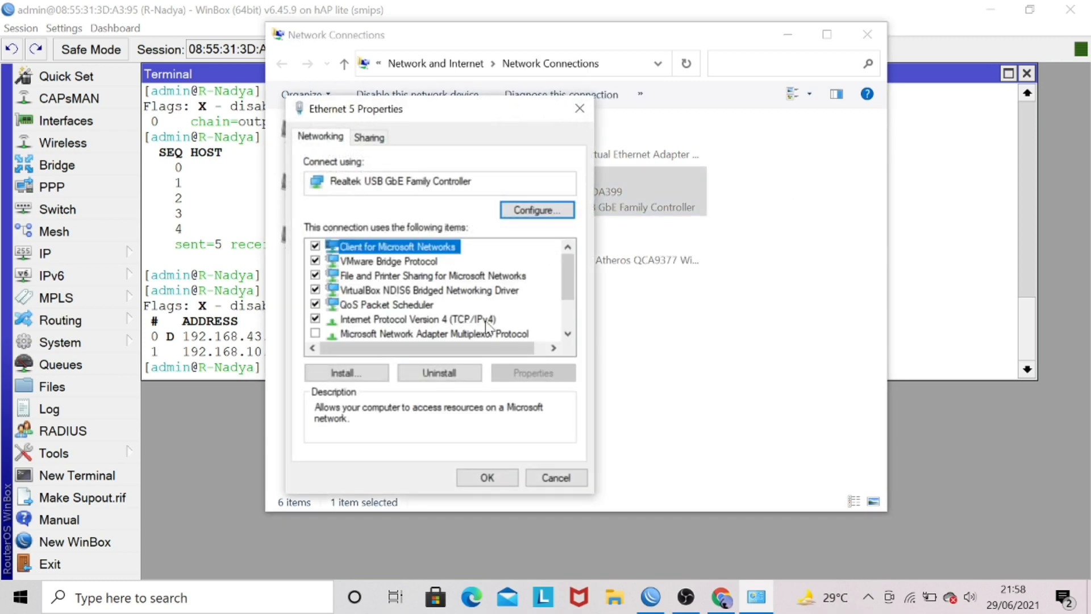
double_click(475, 320)
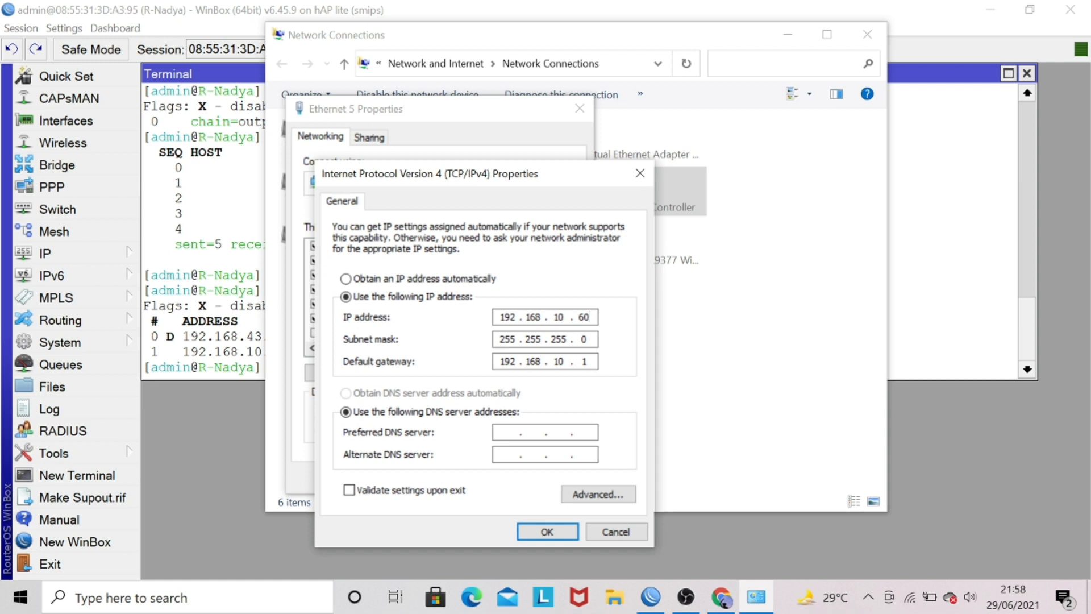
key("BackSpace")
key("BackSpace")
type("2")
left_click(547, 530)
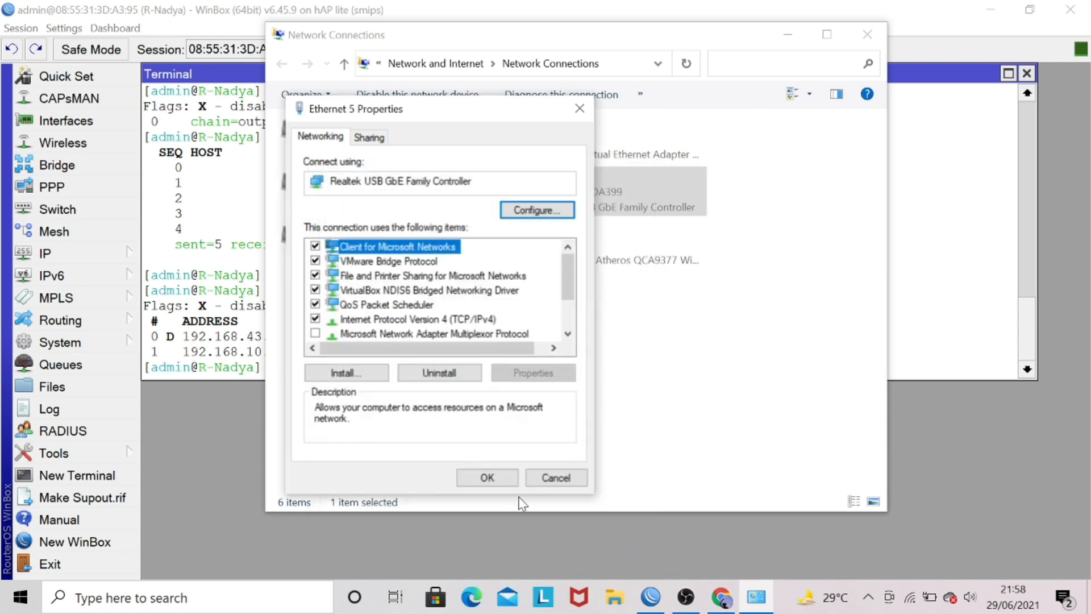
left_click(496, 479)
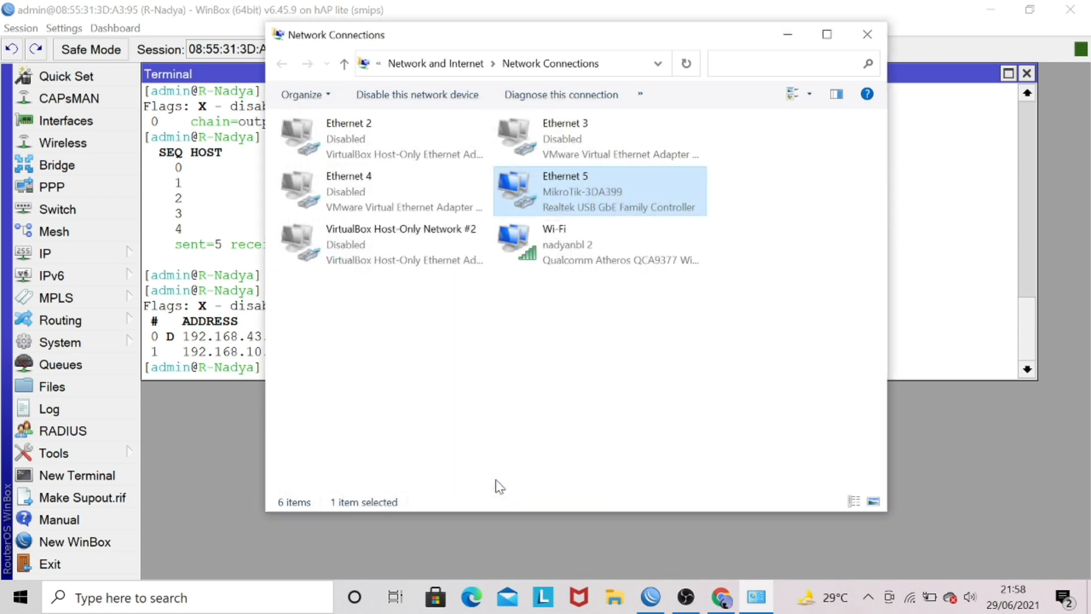
Return to the WinBox terminal and ping 192.168.10.2 to test connectivity to the computer.
left_click(242, 343)
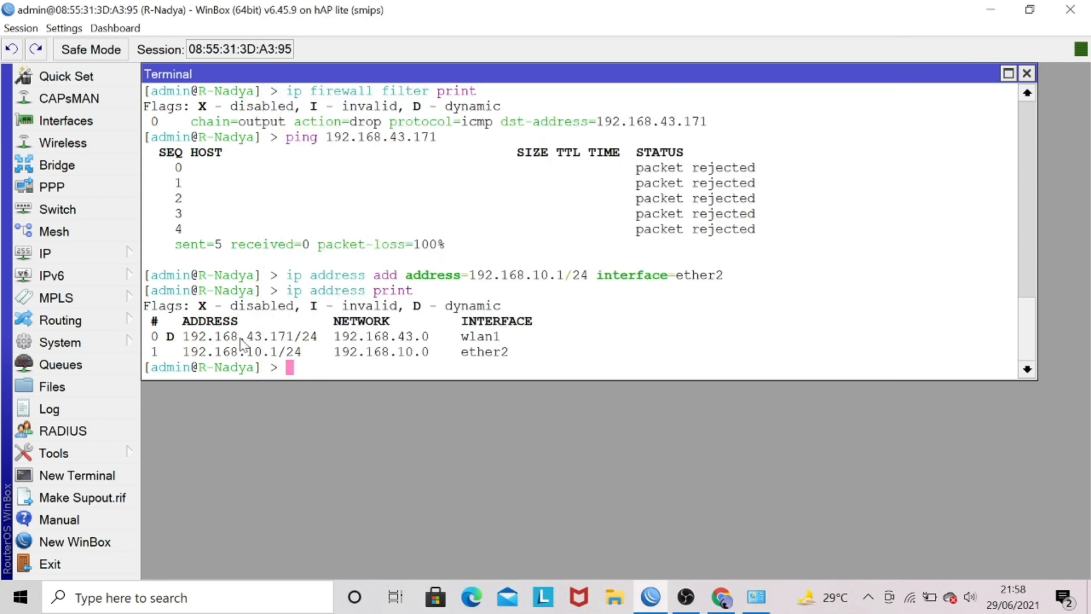
type("ping 192.168")
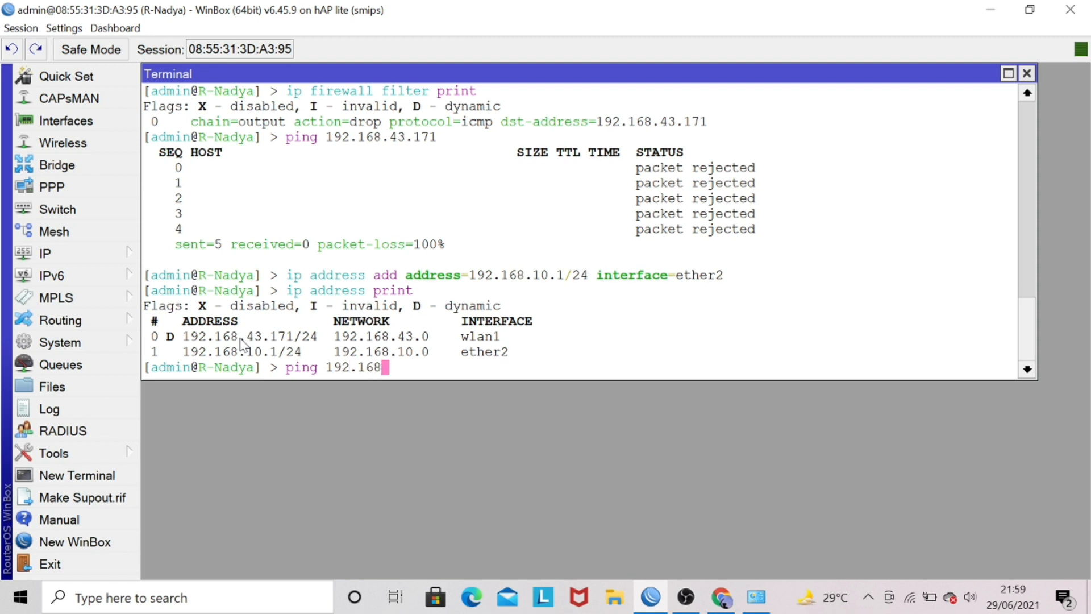
type(".10.2")
key("Return")
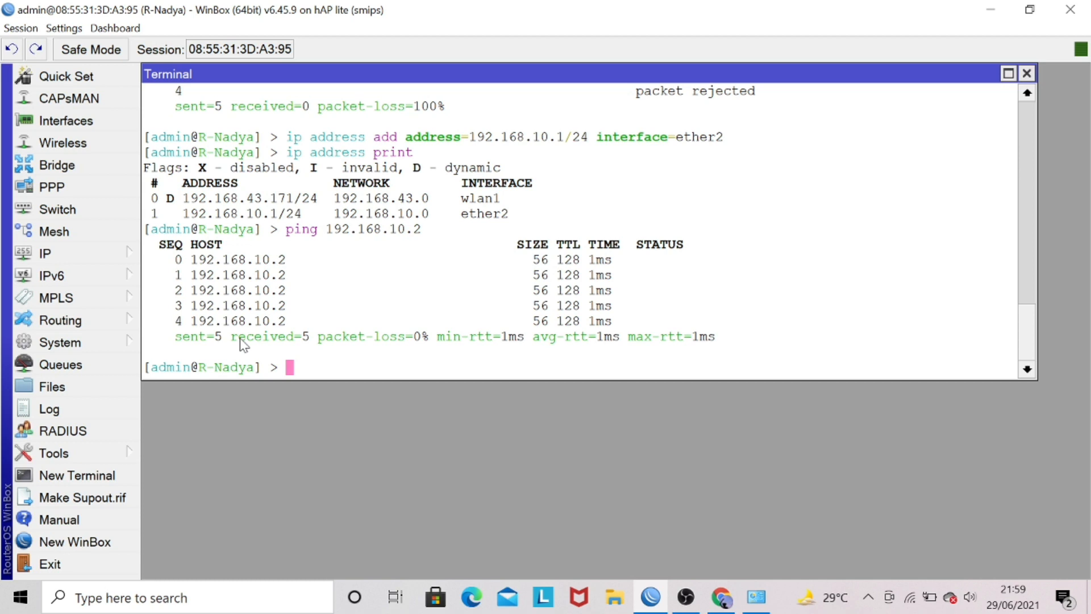
Begin a new ip firewall filter add command with chain=output.
type("ip firewall ")
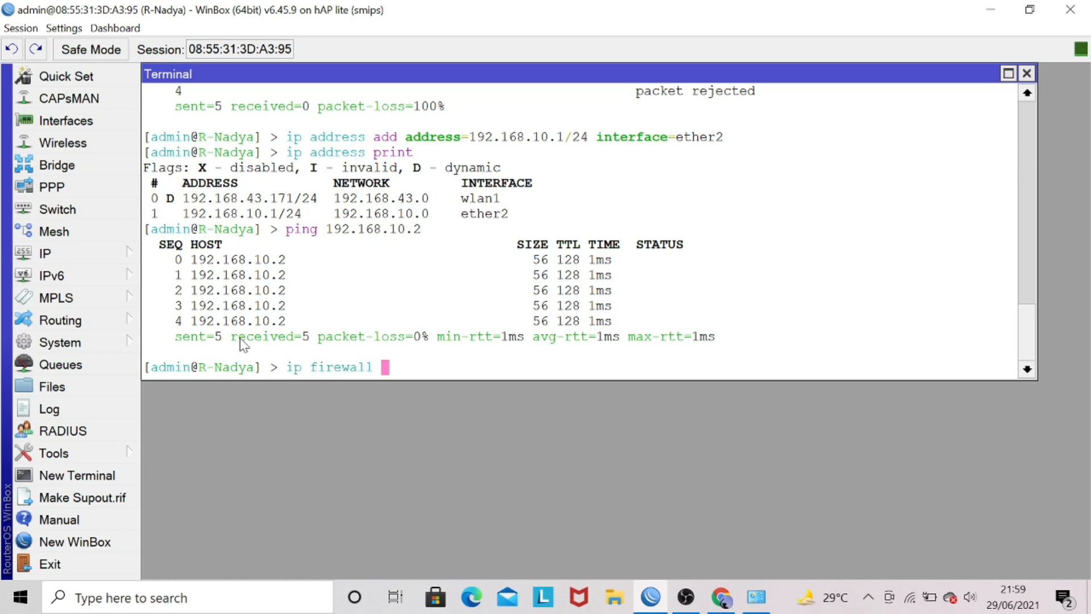
type("filter add c")
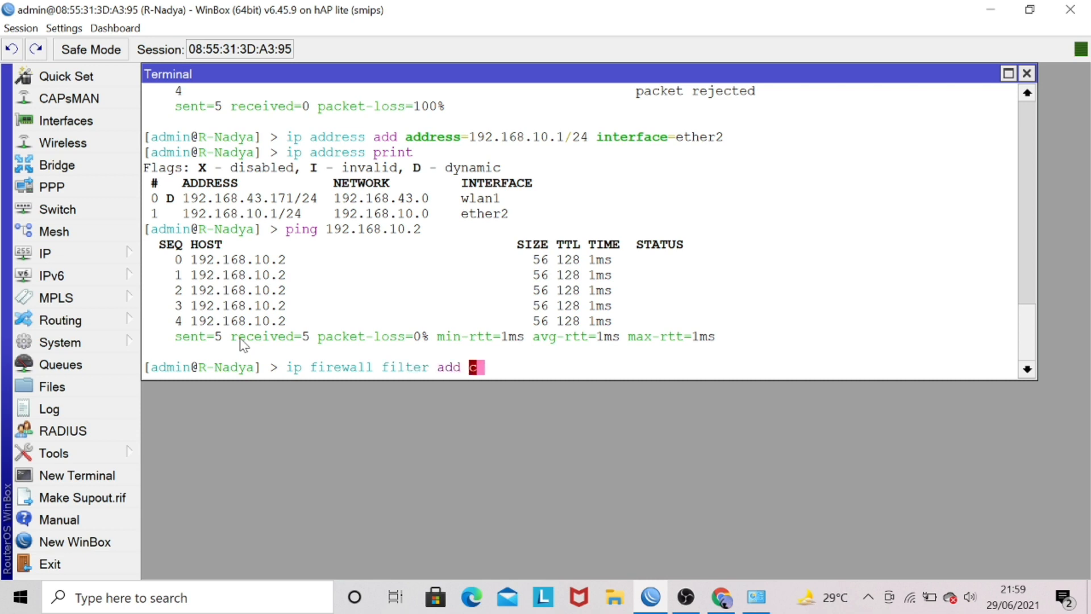
type("hain=out")
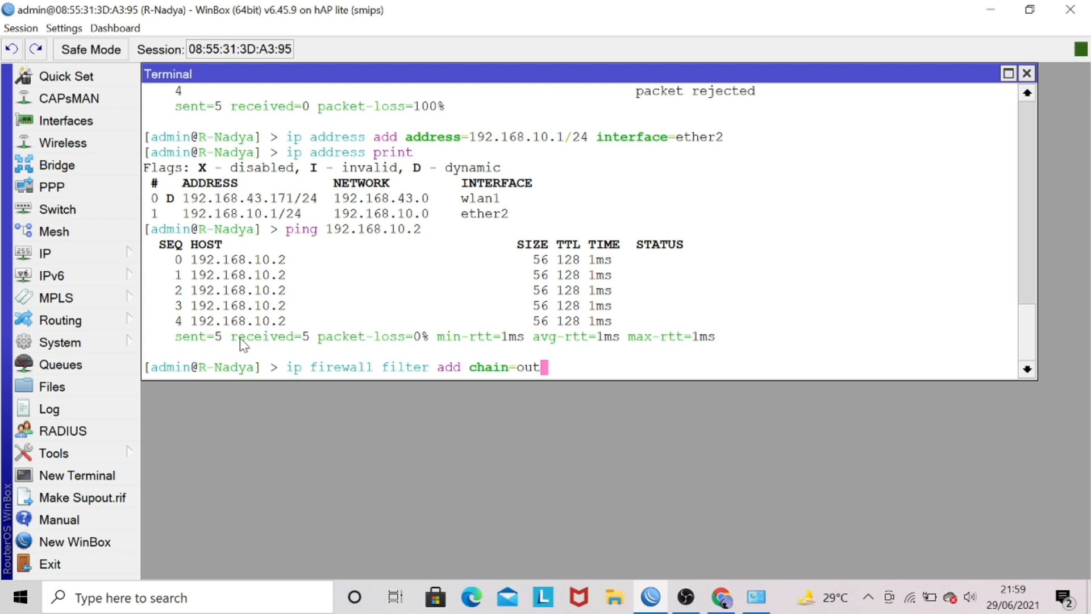
type("put dst-address")
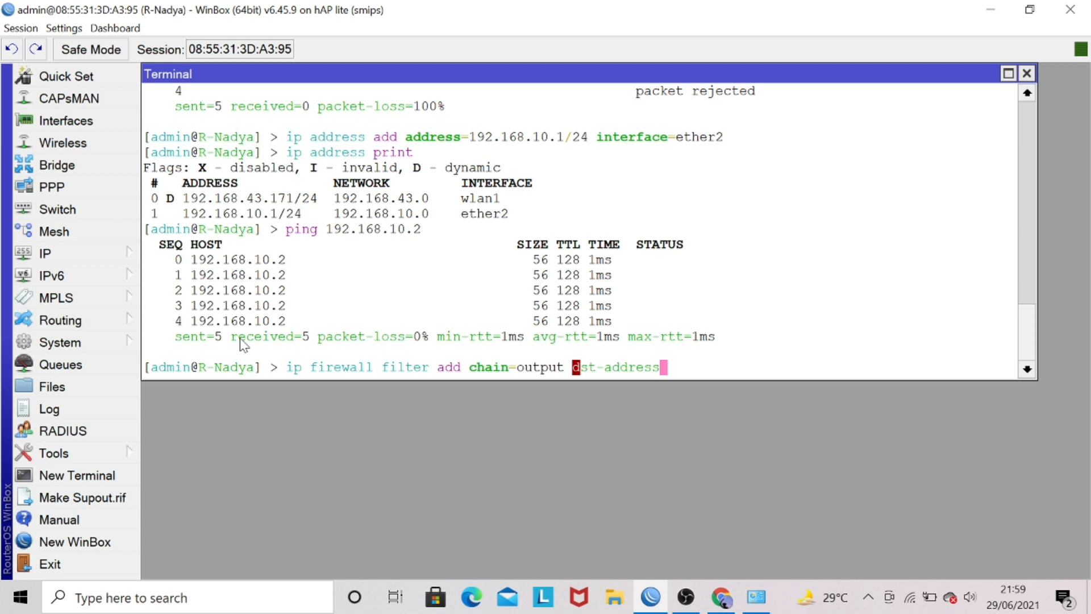
type("=192.1")
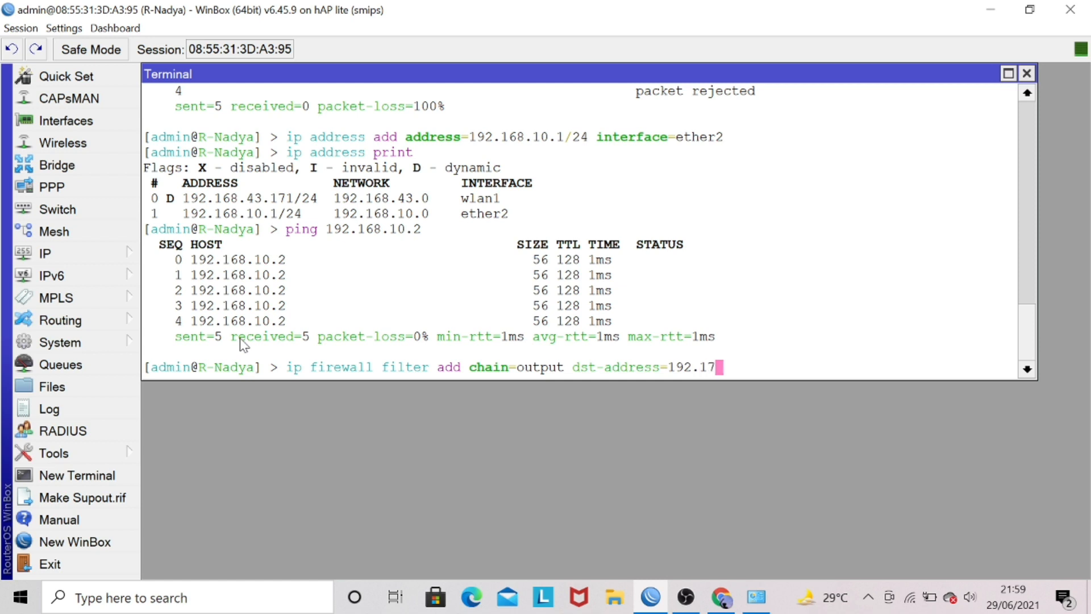
type("68.10.2 pr")
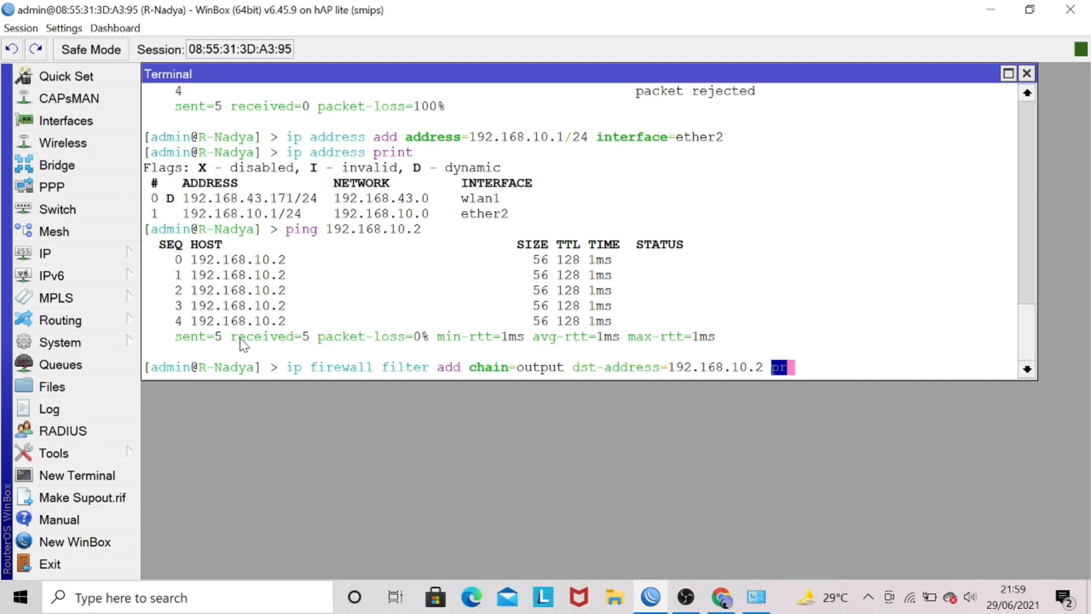
type("otocol=")
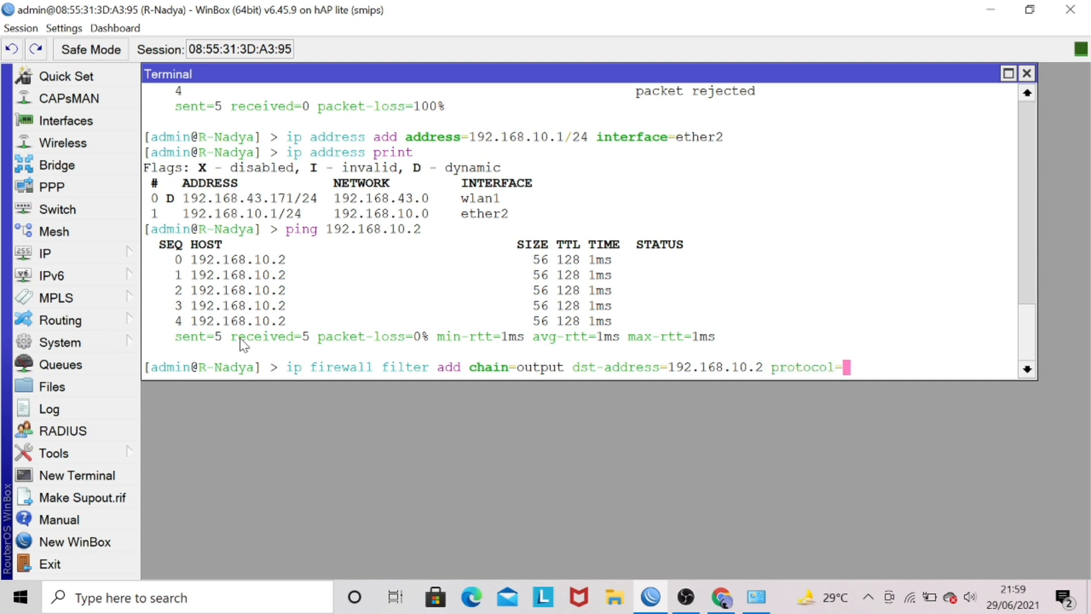
type("icmp ou")
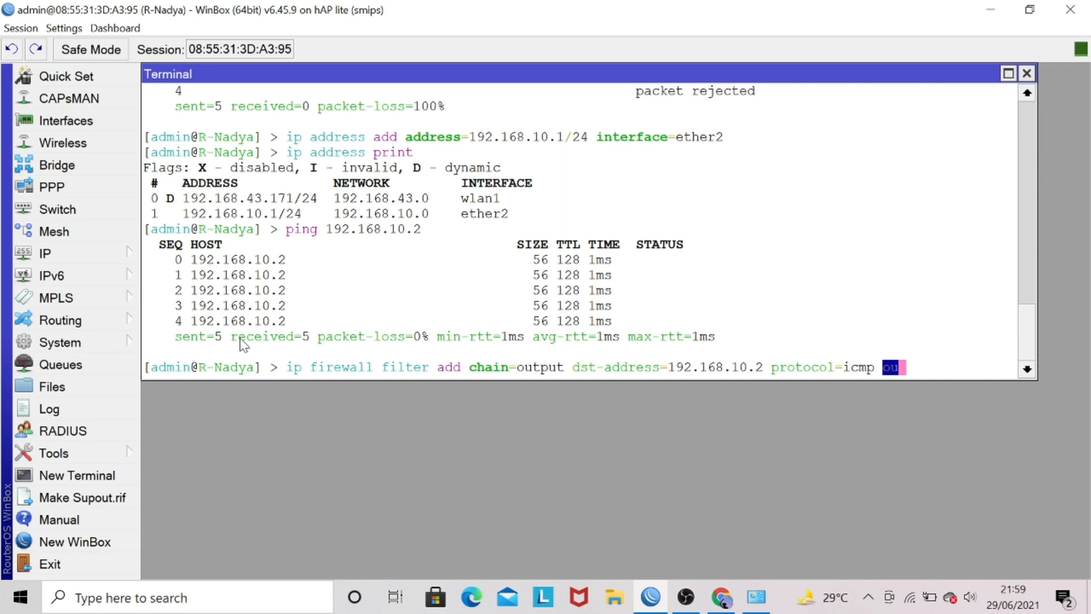
type("t-interface=")
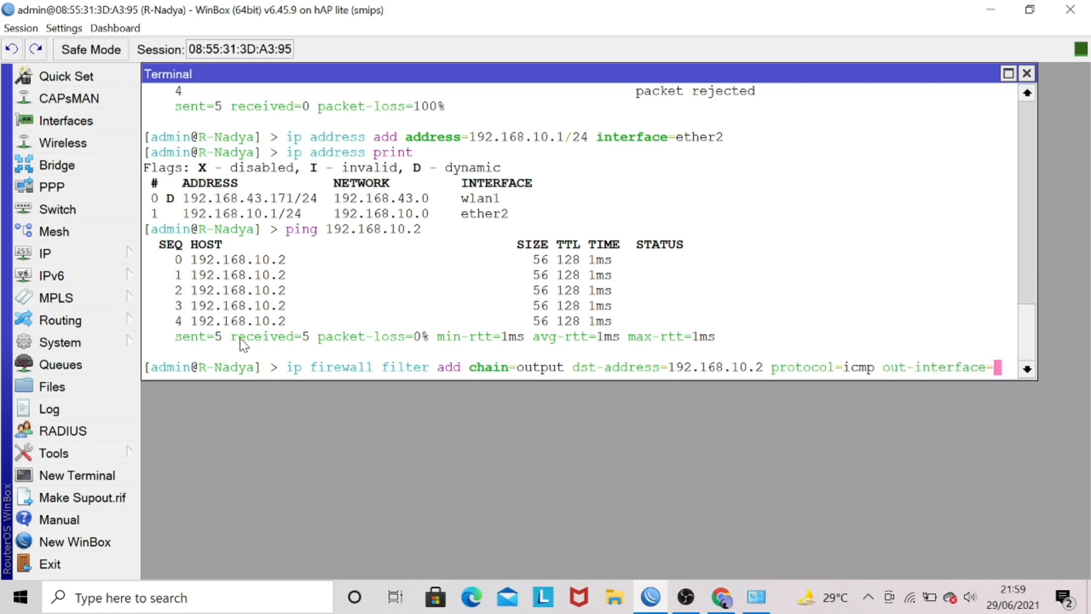
type("ether2")
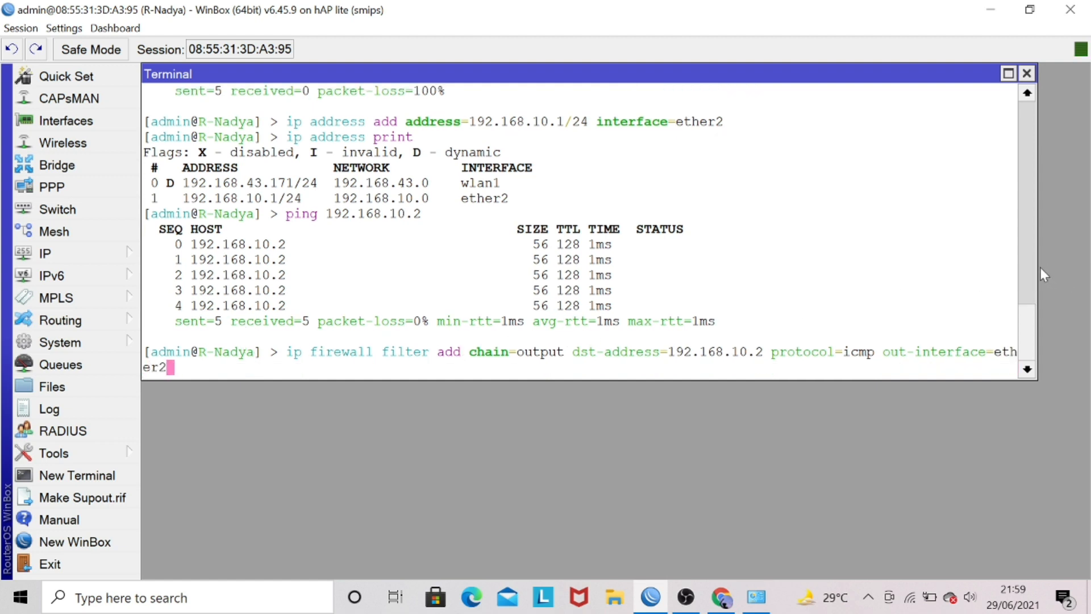
Widen the terminal window, then complete the filter rule with action=drop and run the command.
left_click_drag(1038, 268, 1083, 273)
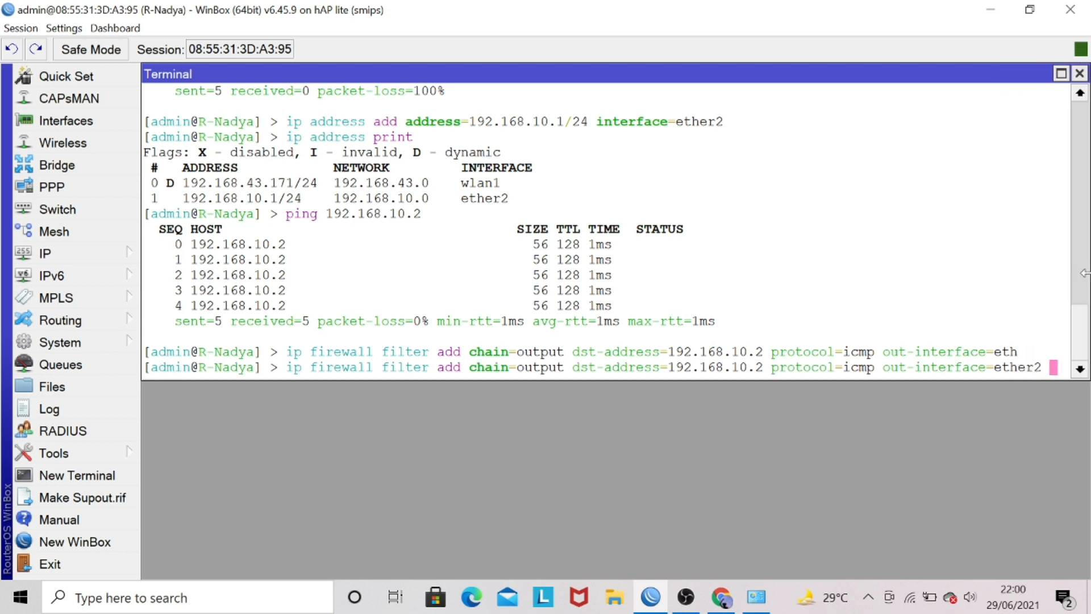
type("actio")
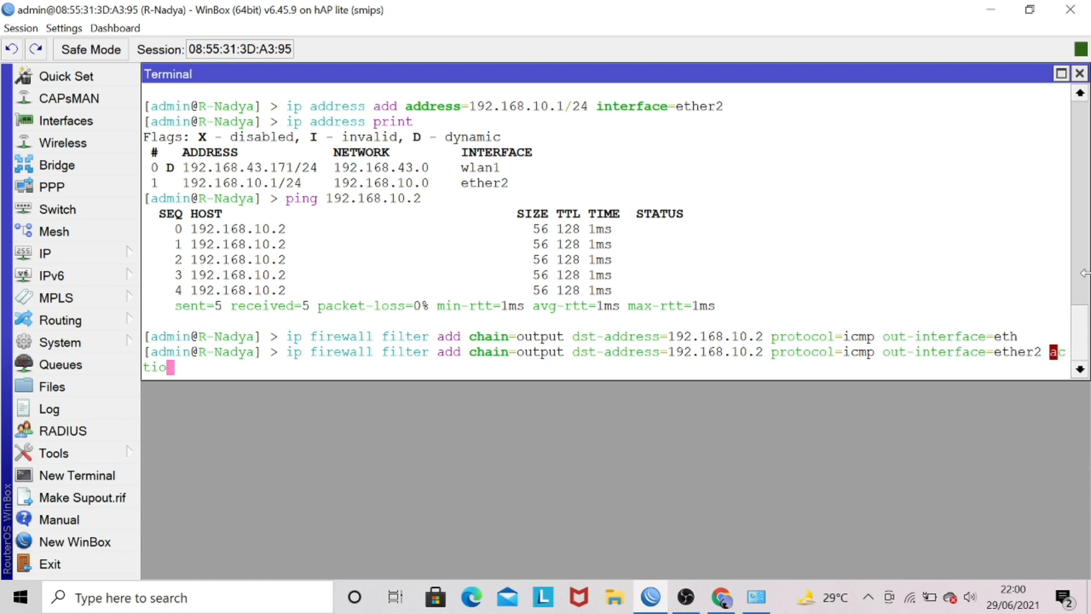
type("n=drop")
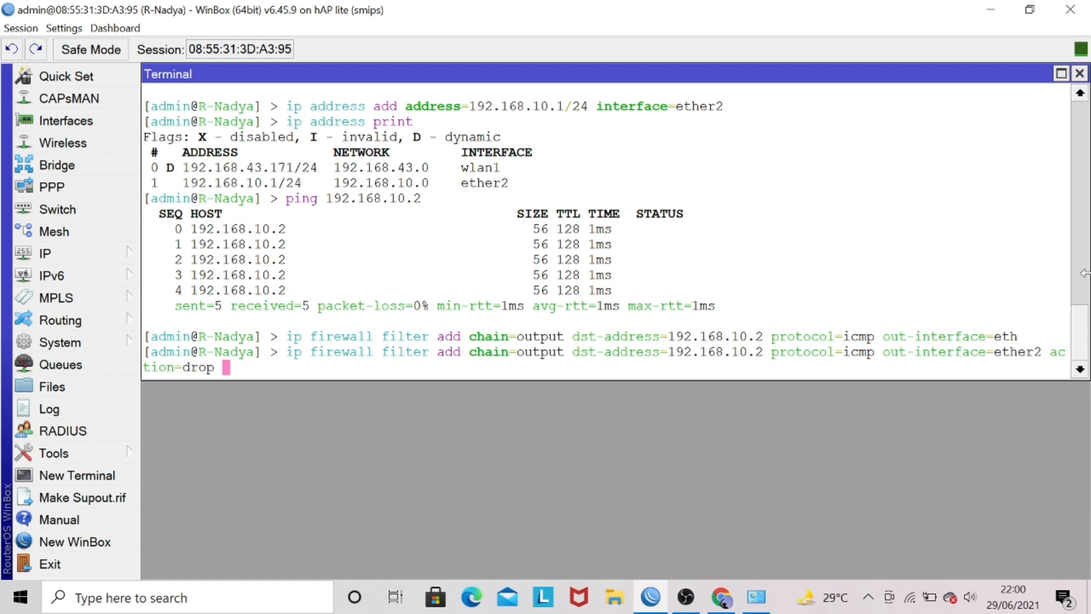
key("Return")
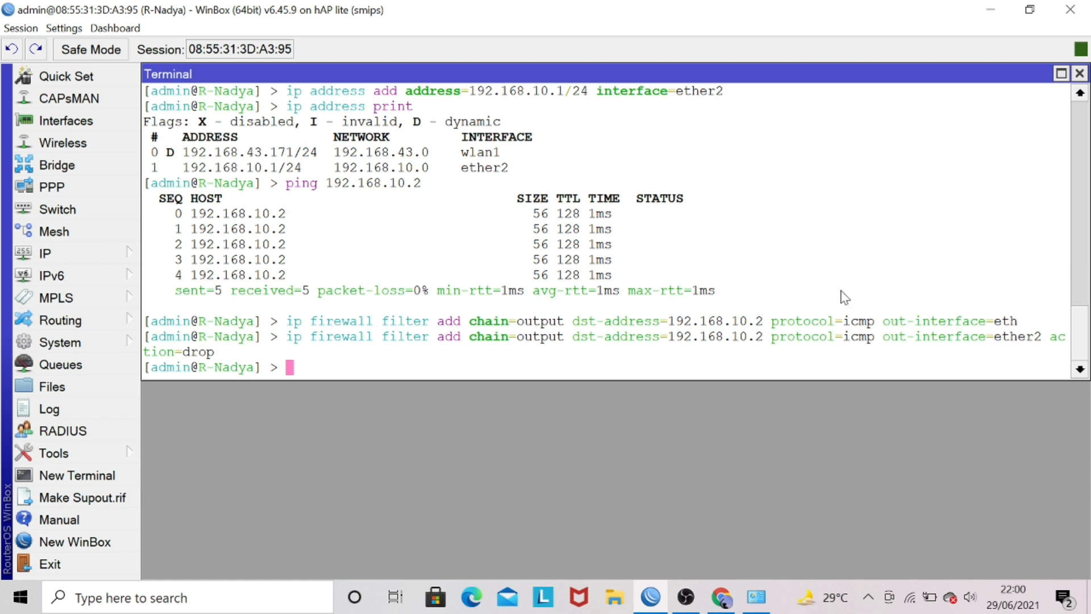
List the firewall filter rules with ip firewall filter print and review the rule for 192.168.10.2.
left_click_drag(676, 337, 753, 341)
type("ip firewall ")
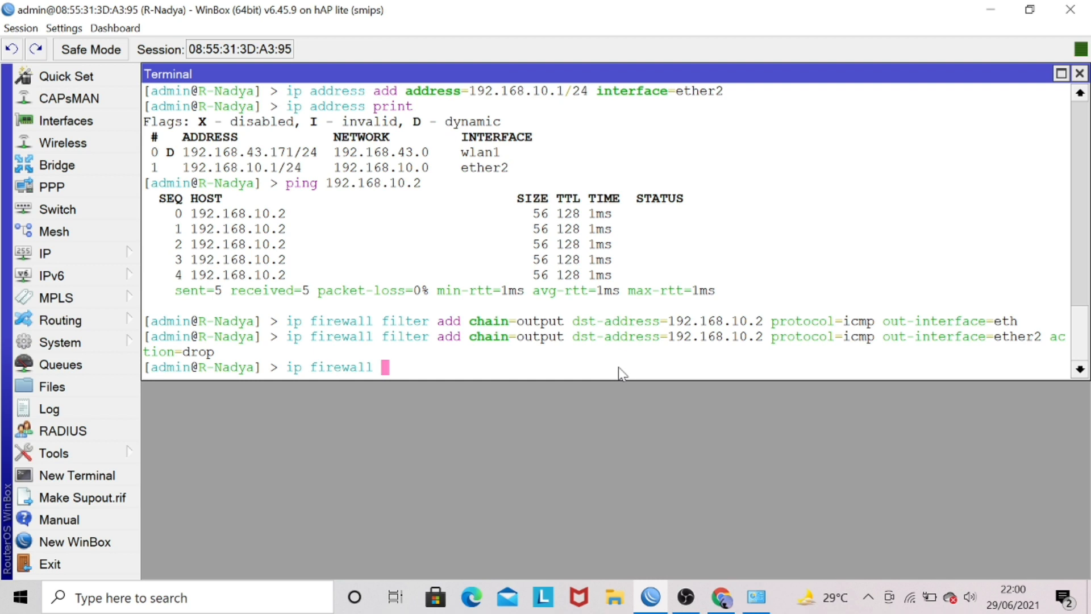
type("filter print")
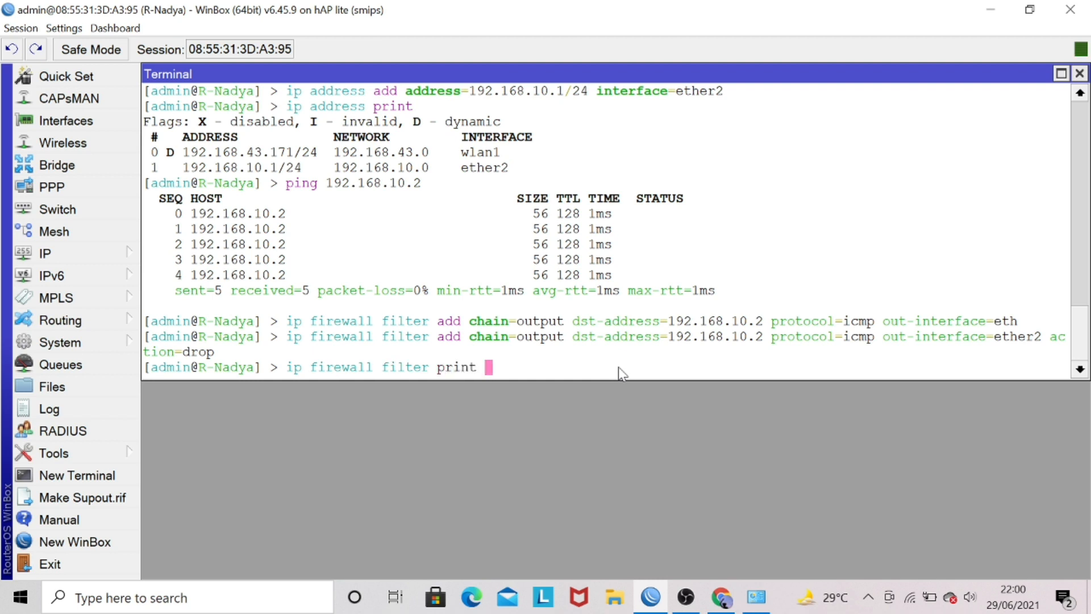
key("Return")
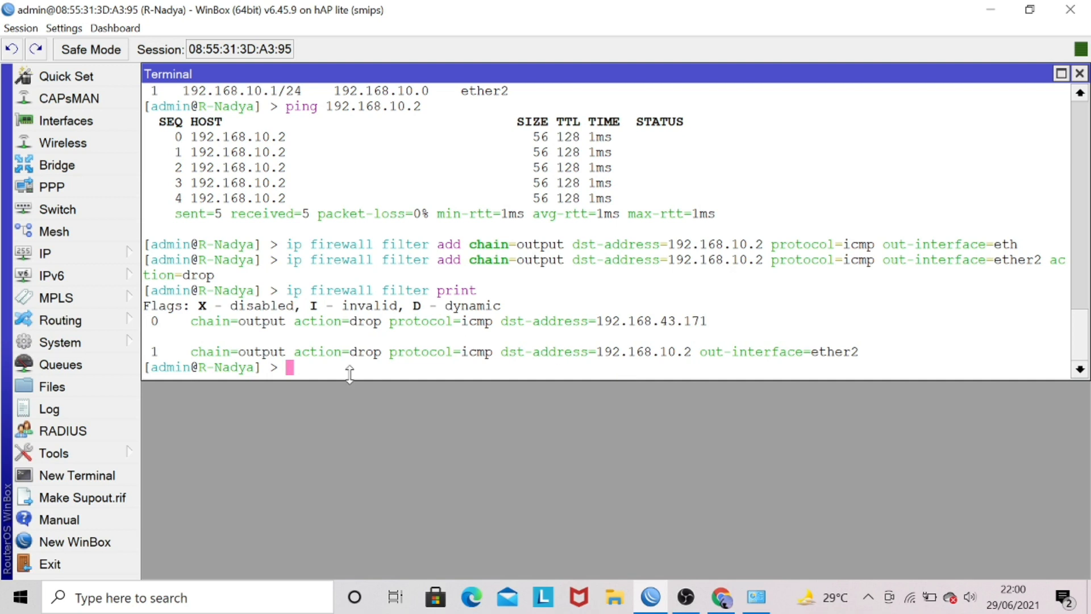
left_click_drag(198, 353, 518, 357)
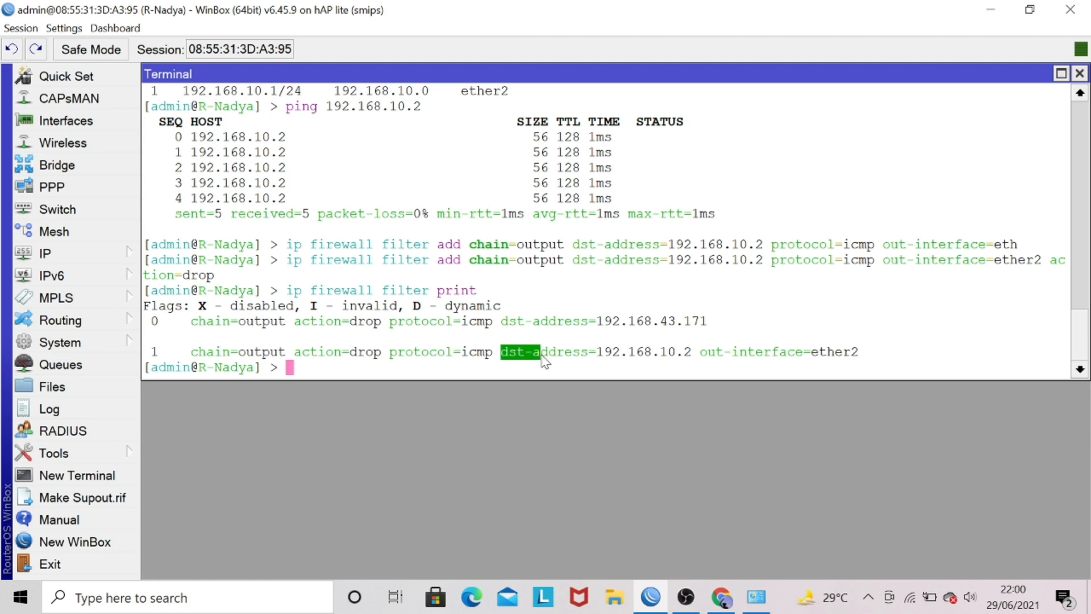
left_click(589, 356)
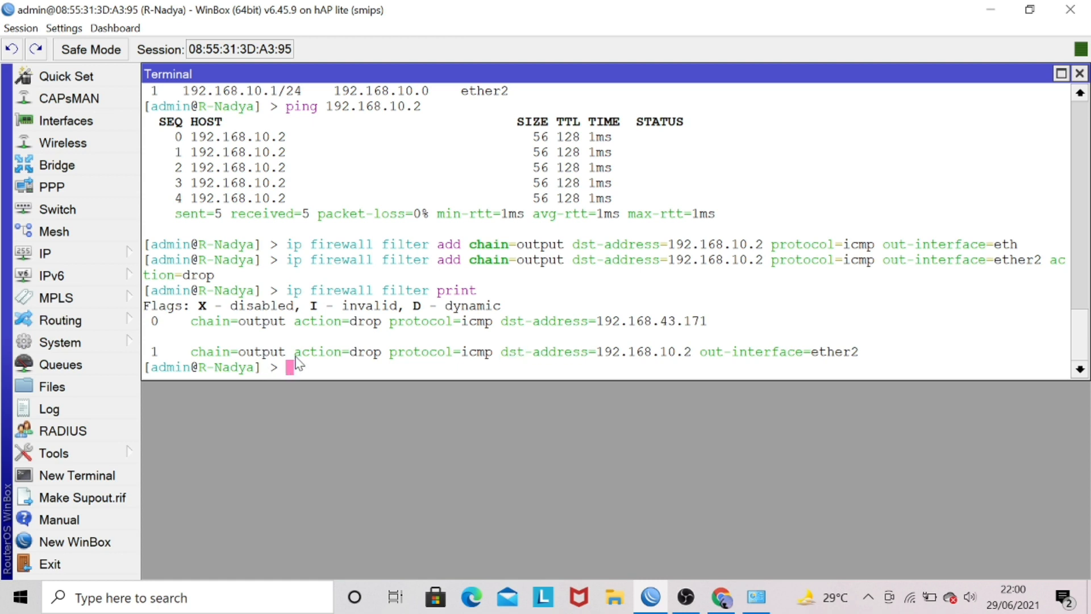
Review the action and protocol of the 192.168.10.2 filter rule, then rerun ping 192.168.10.2 and stop it.
left_click_drag(295, 356, 357, 361)
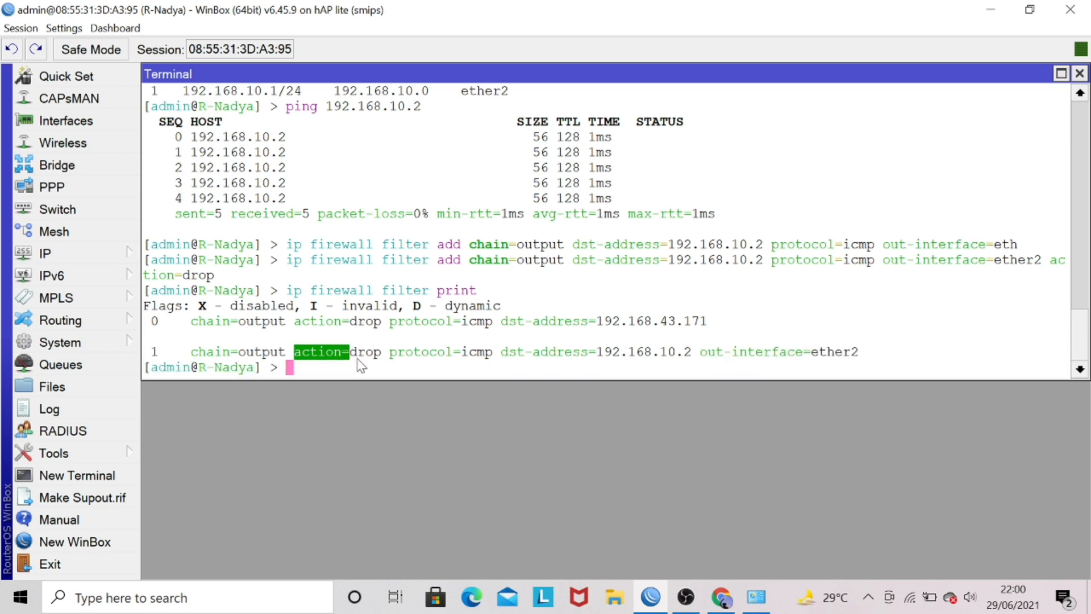
left_click(357, 359)
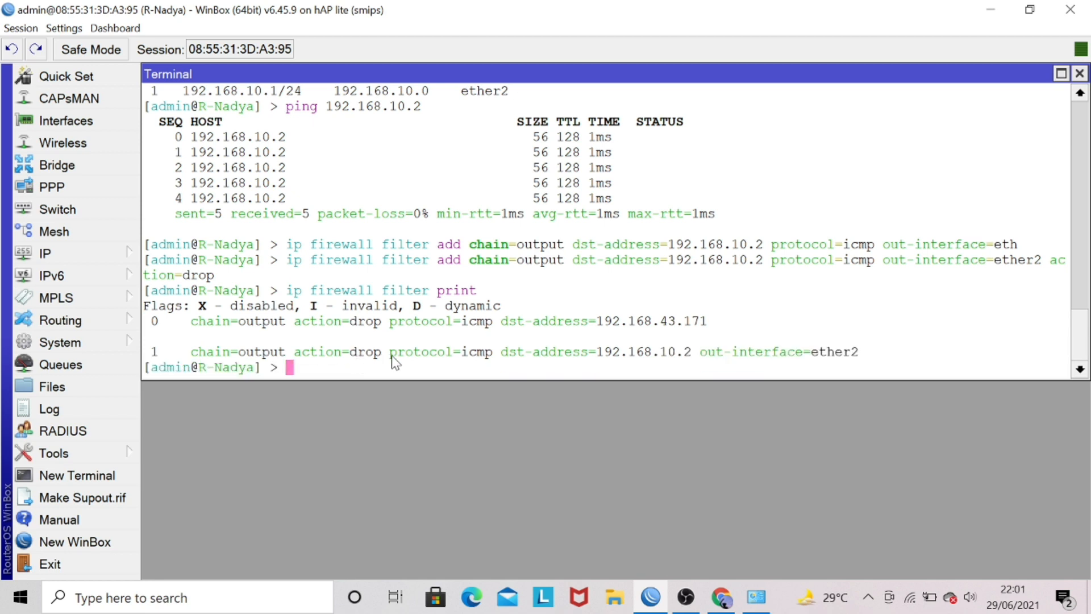
left_click_drag(391, 356, 407, 356)
left_click(409, 360)
key("Up")
key("Up")
key("Up")
key("Up")
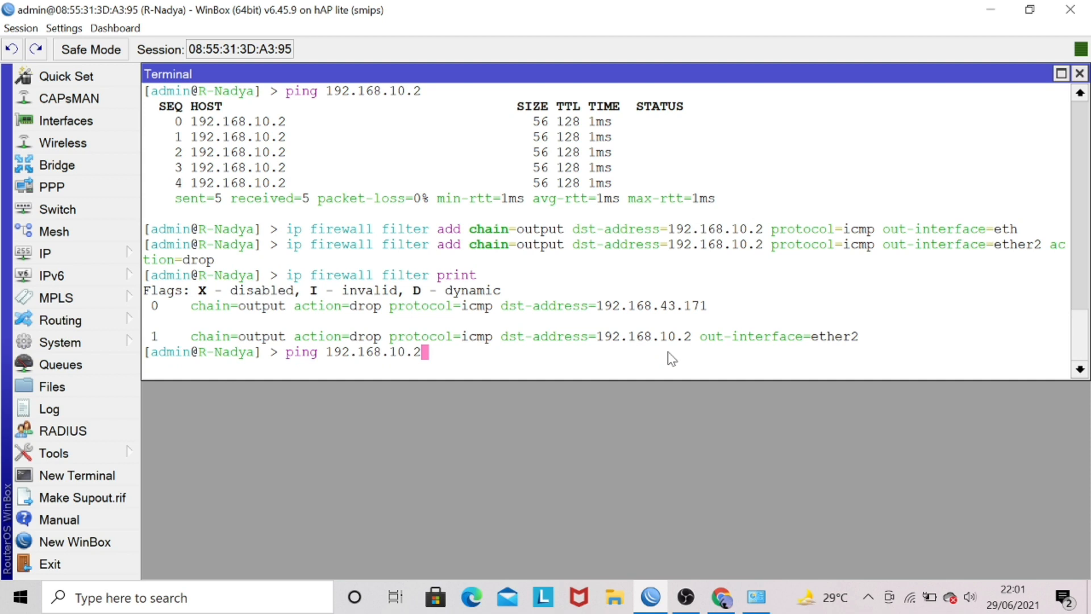
key("Return")
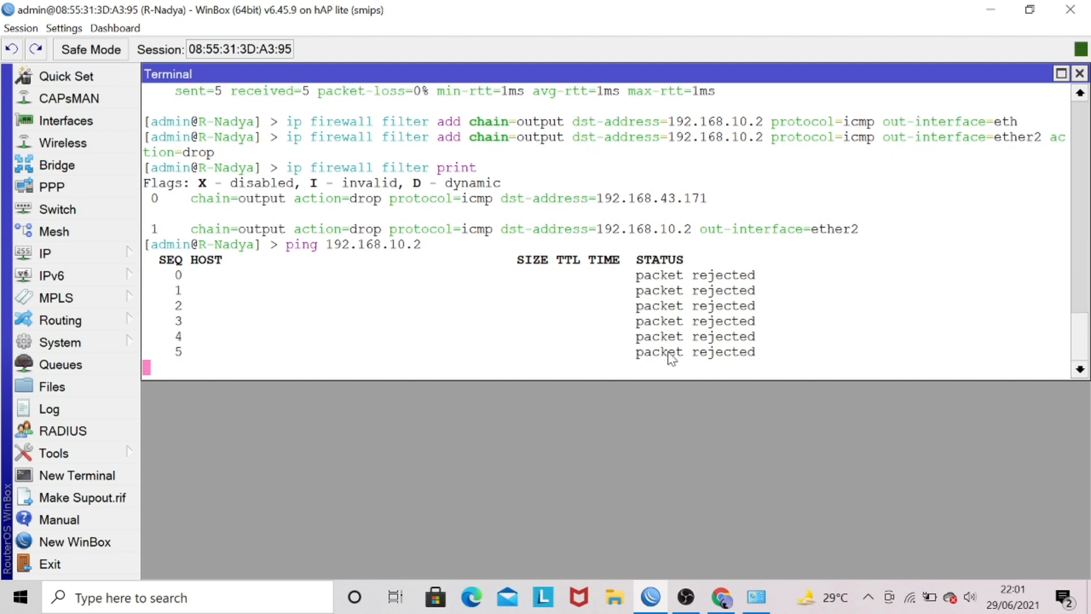
key("ctrl+c")
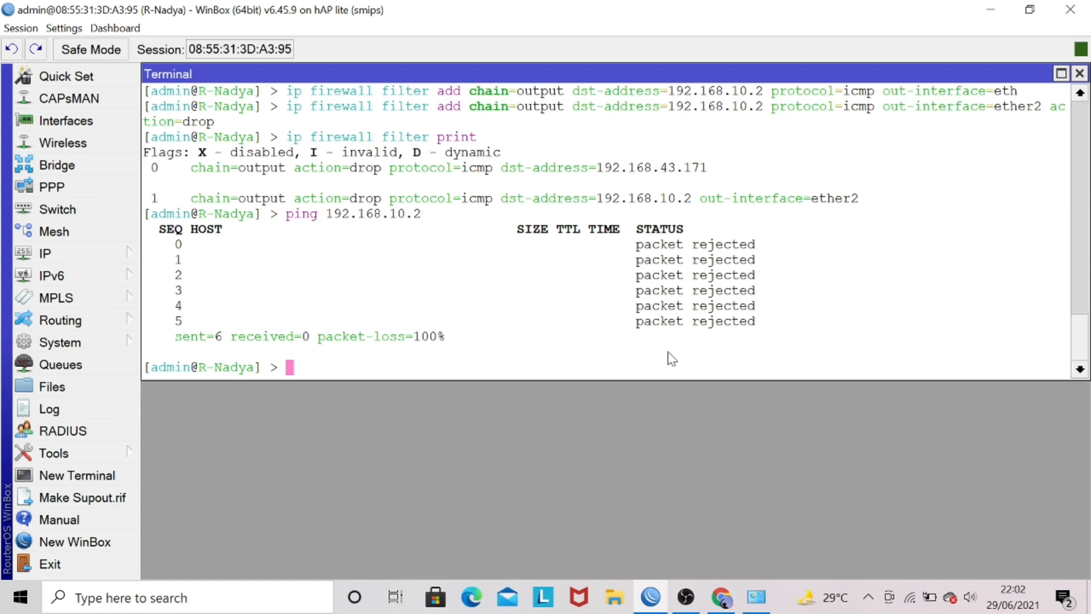
Start a new filter rule command with ip firewall filter add chain=output.
type("ip fir")
key("Tab")
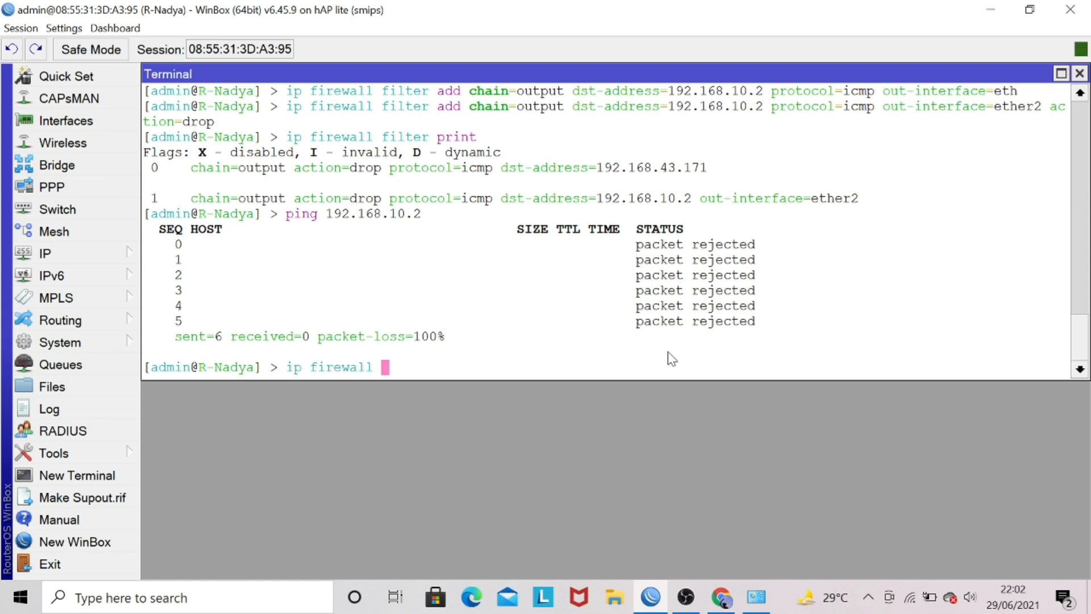
type("filq")
key("BackSpace")
key("BackSpace")
key("Tab")
type("a")
key("Tab")
type("ch")
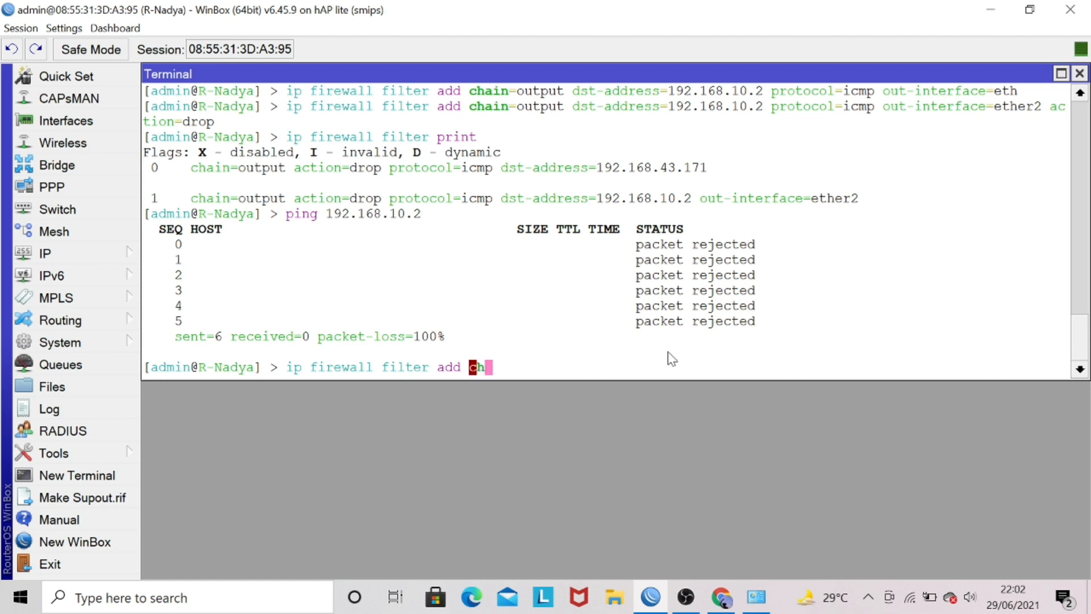
key("Tab")
type("out")
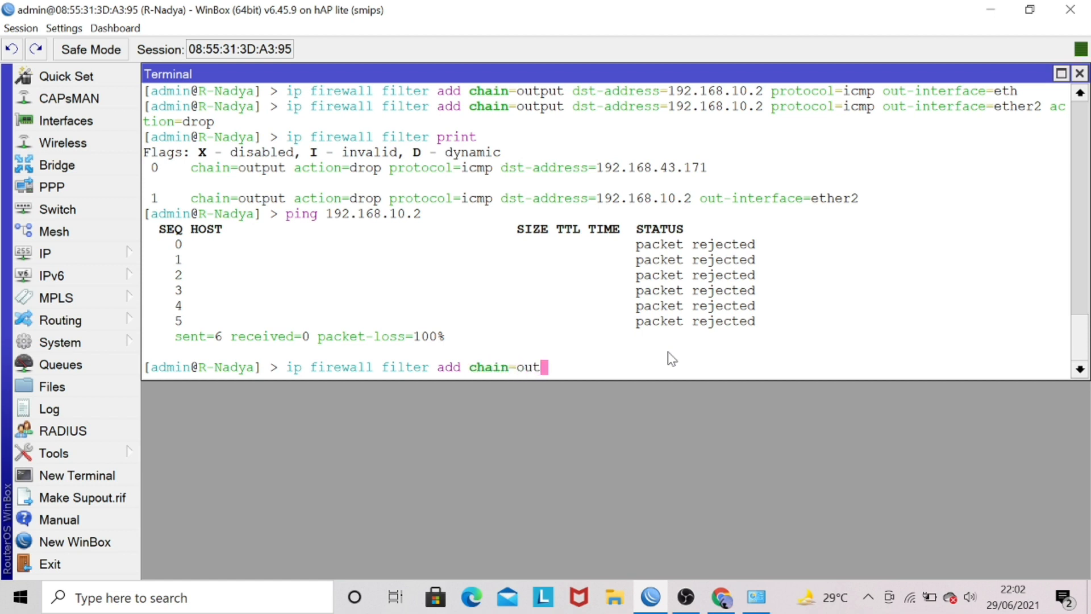
key("Tab")
Set the new filter rule's dst-address to 192.168.10.25.
type("dst-")
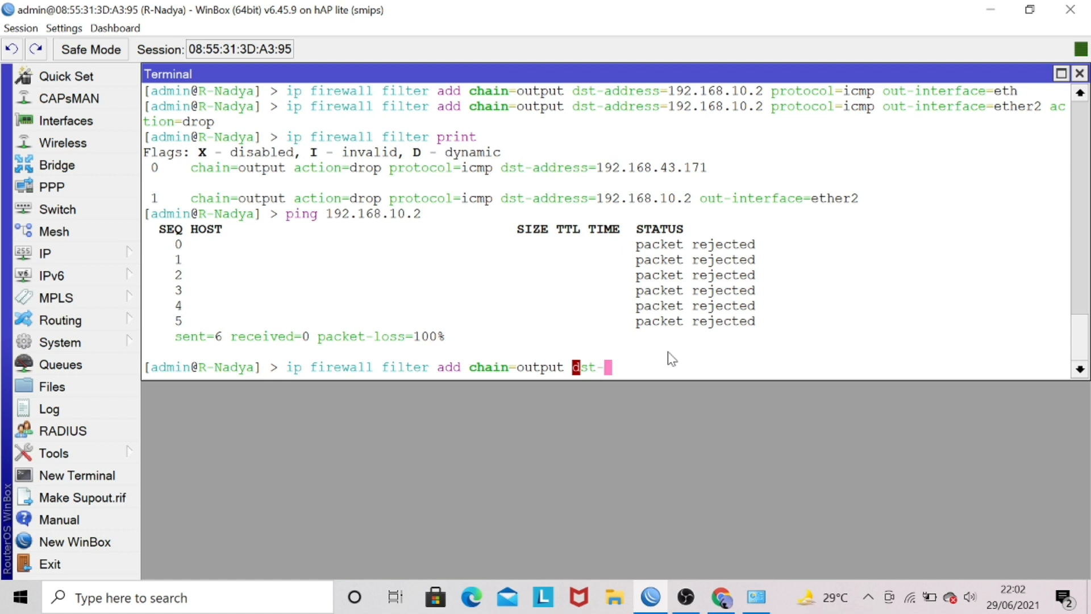
type("a")
key("Tab")
type("192.")
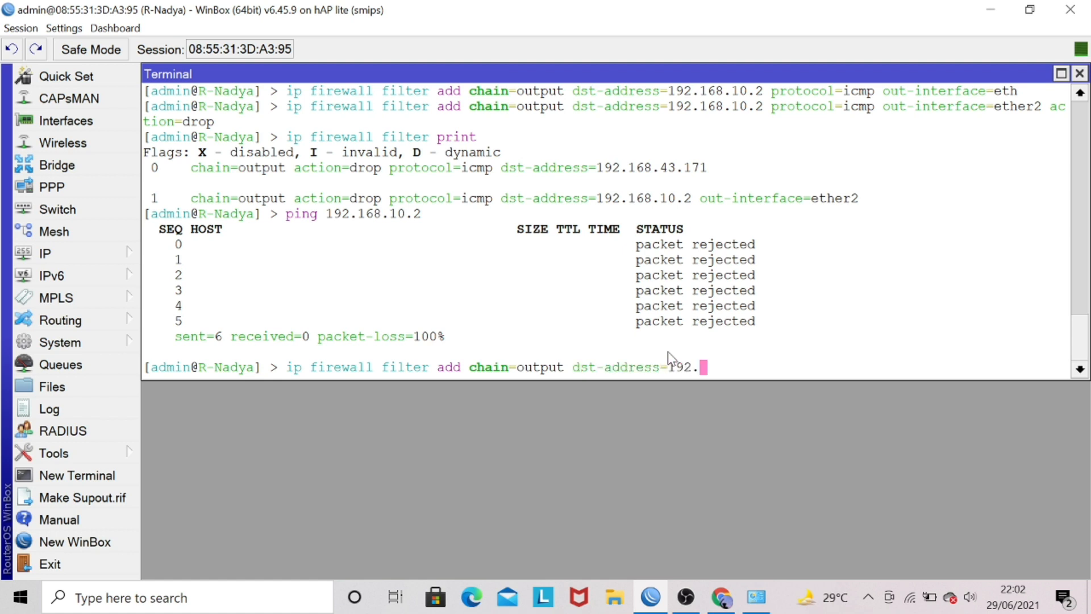
type("168.10.25 pro")
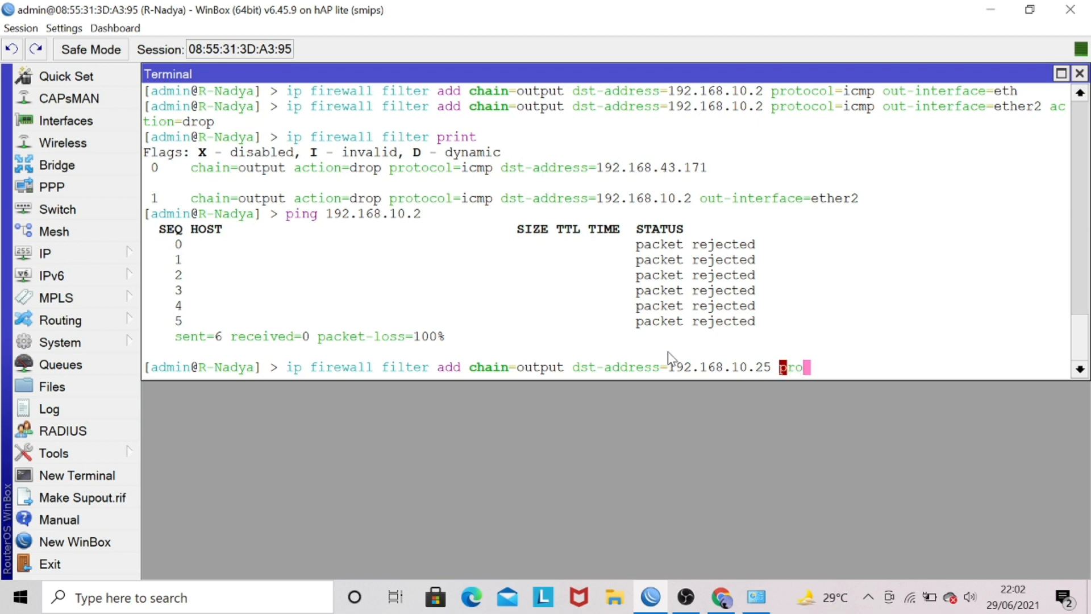
Add protocol=icmp to the filter rule command for 192.168.10.25.
key("Tab")
type("ic")
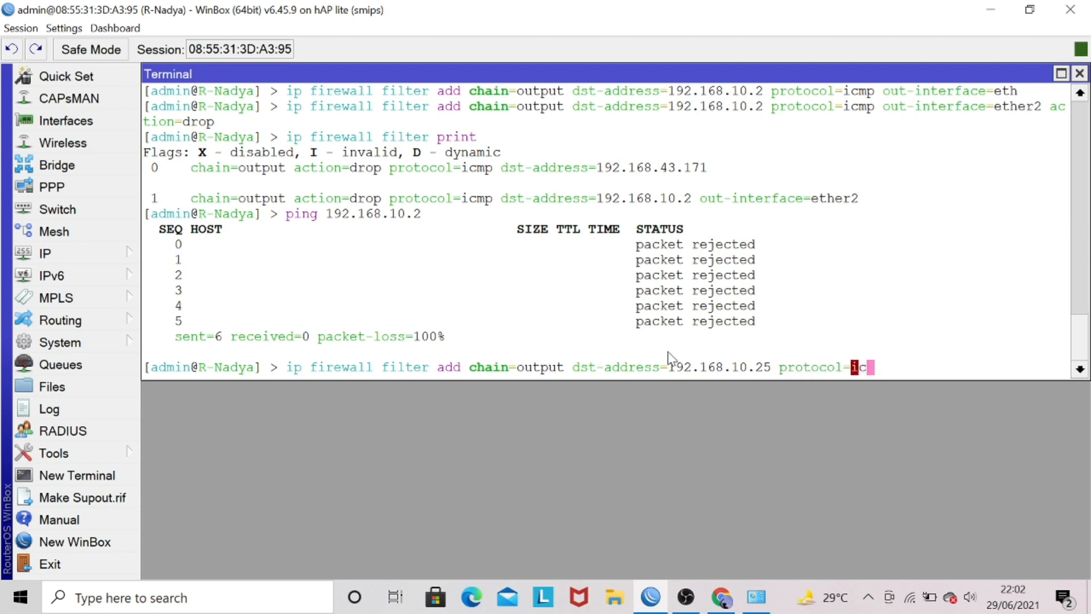
key("Tab")
Add out-interface=ether2 to the filter rule command, separated from the protocol value by a space.
type("out-int")
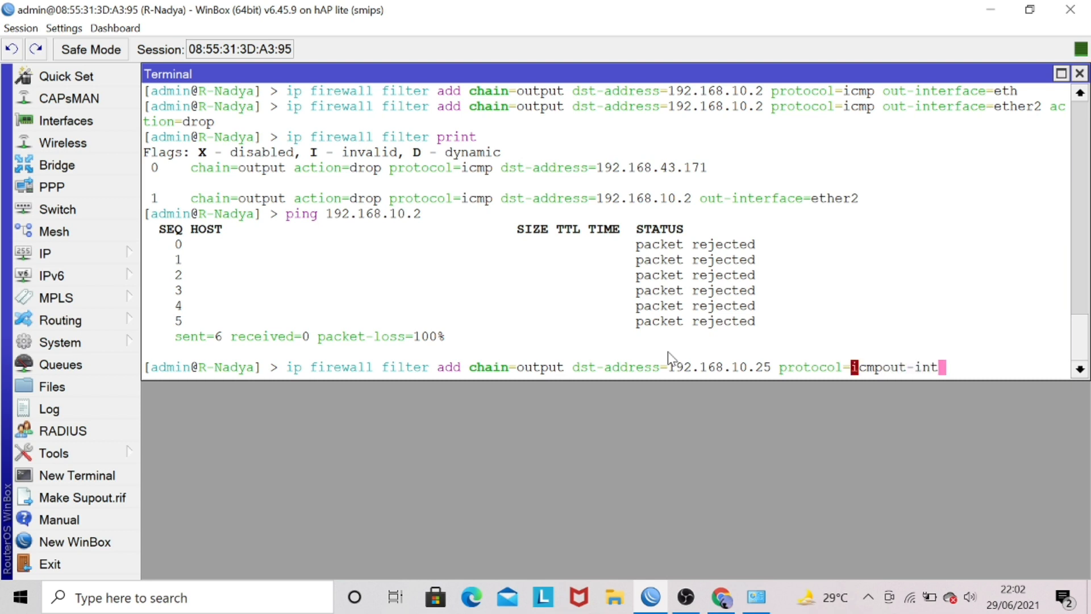
key("BackSpace")
key("BackSpace")
key("BackSpace")
key("BackSpace")
key("BackSpace")
key("BackSpace")
key("BackSpace")
type("out")
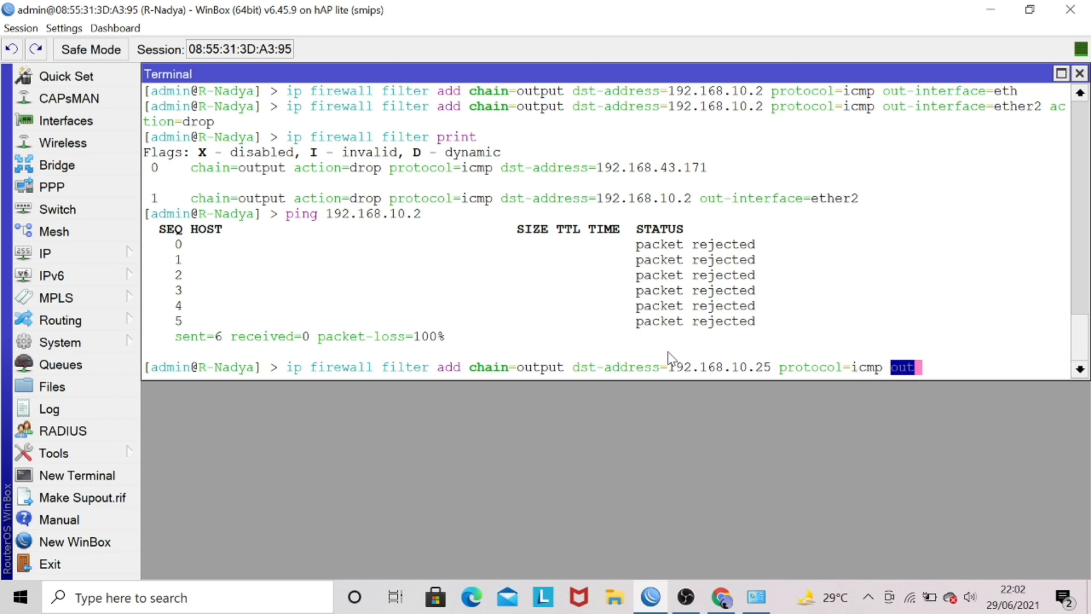
key("BackSpace")
type("-")
key("BackSpace")
type("t-int")
key("Tab")
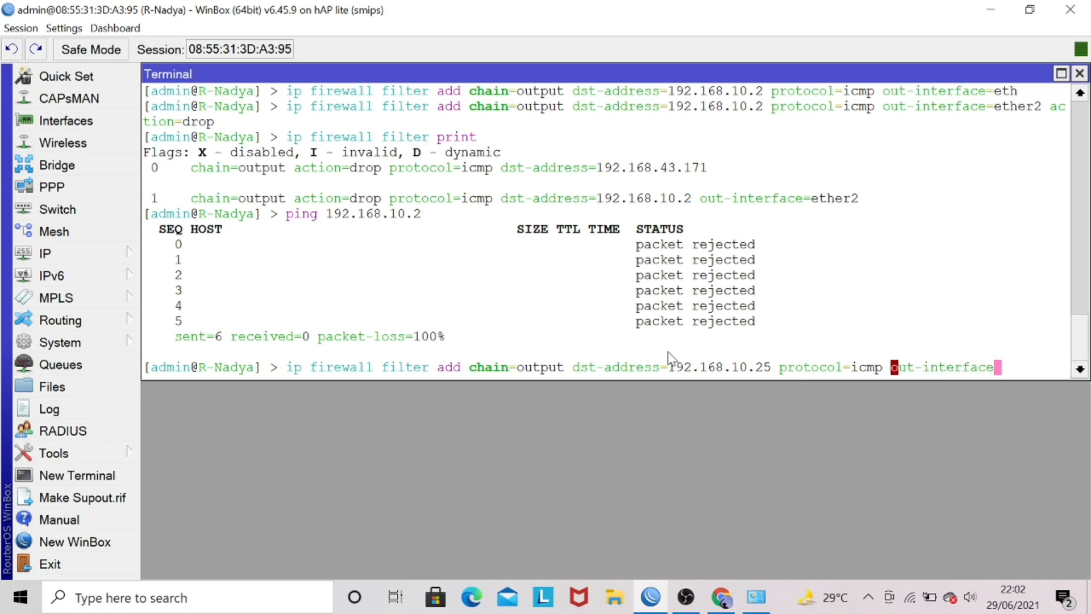
type("=ether")
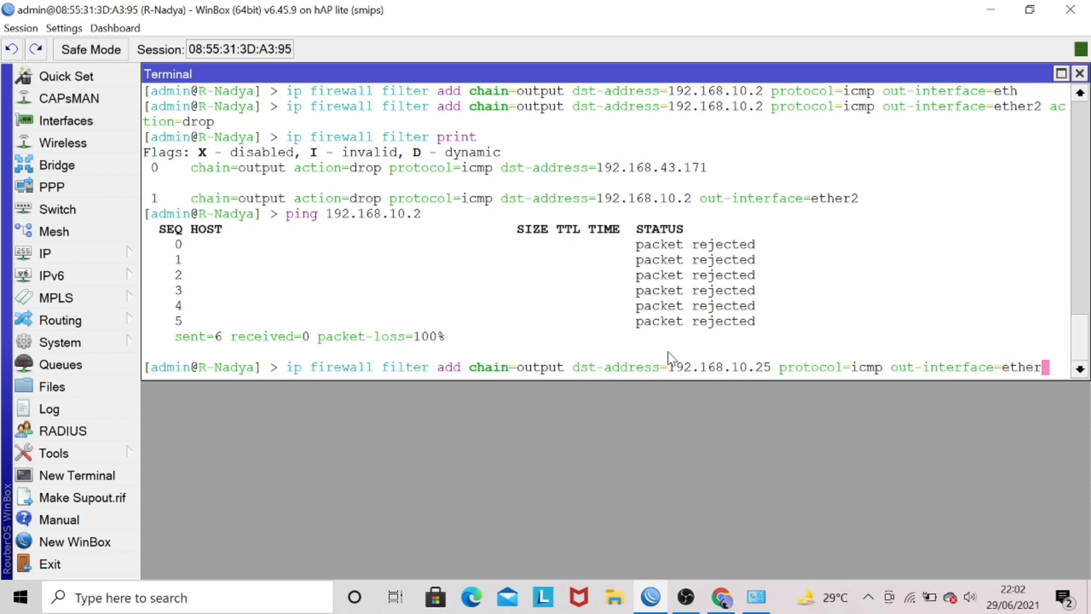
type("2 action=")
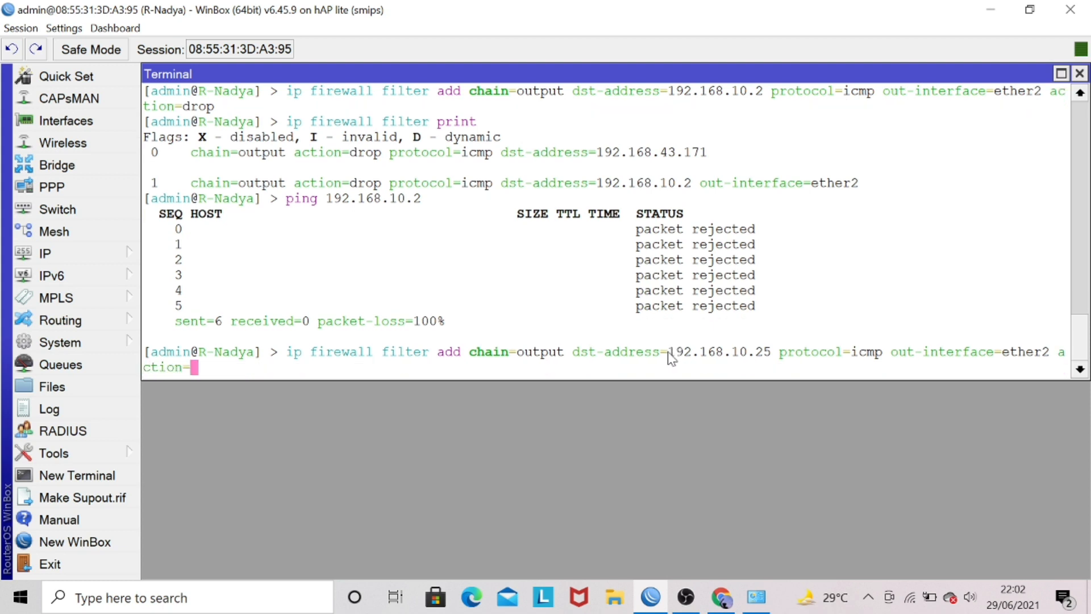
type("ac")
Complete the filter rule with action=accept, narrow the terminal window slightly and run the command.
key("Caps_Lock")
key("Caps_Lock")
type("cept")
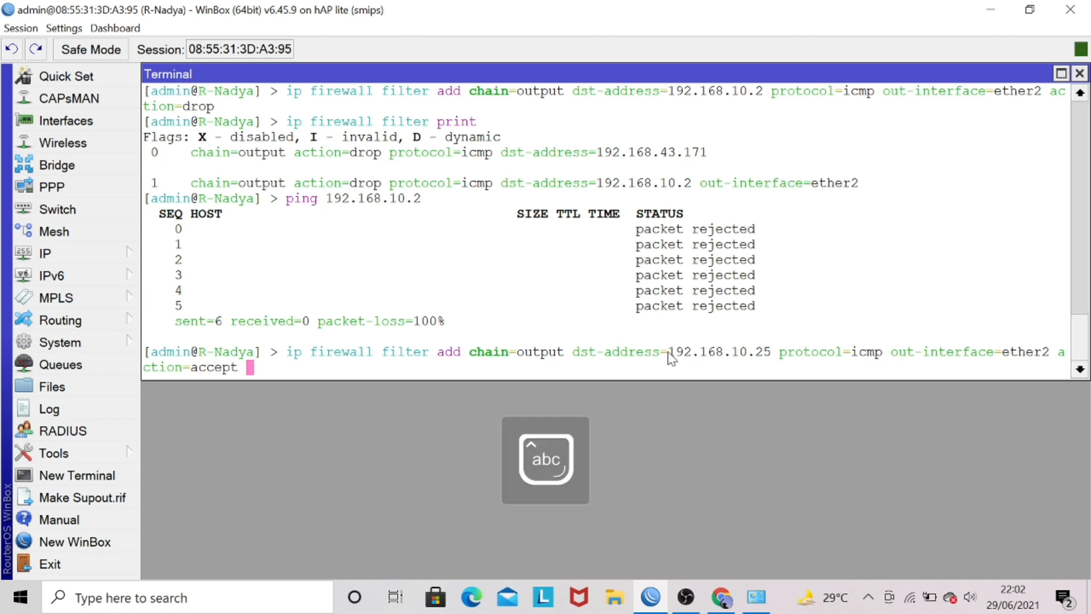
left_click_drag(1087, 289, 1080, 288)
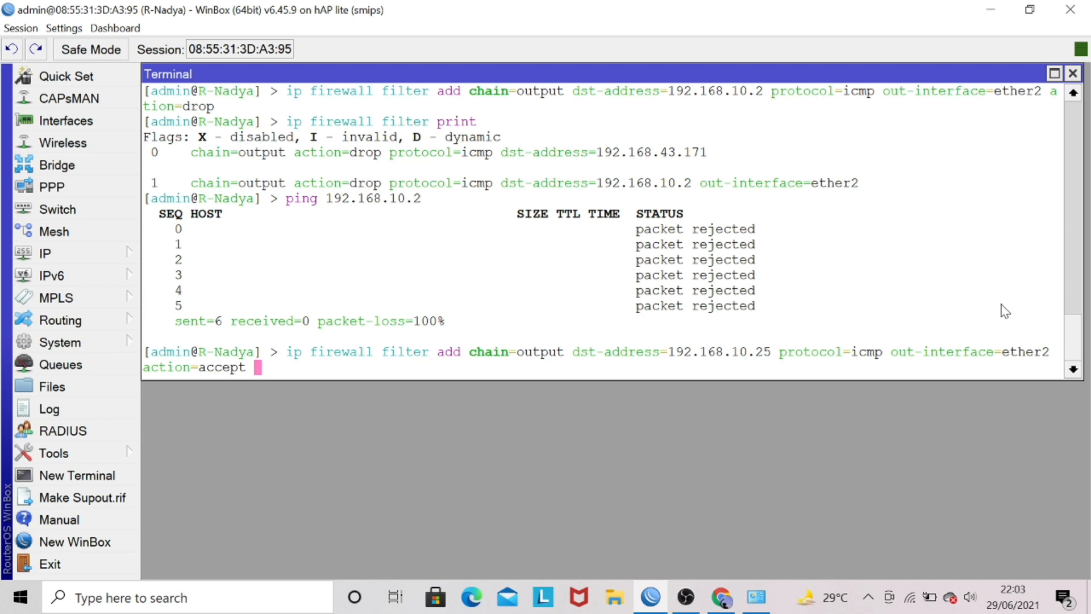
key("Return")
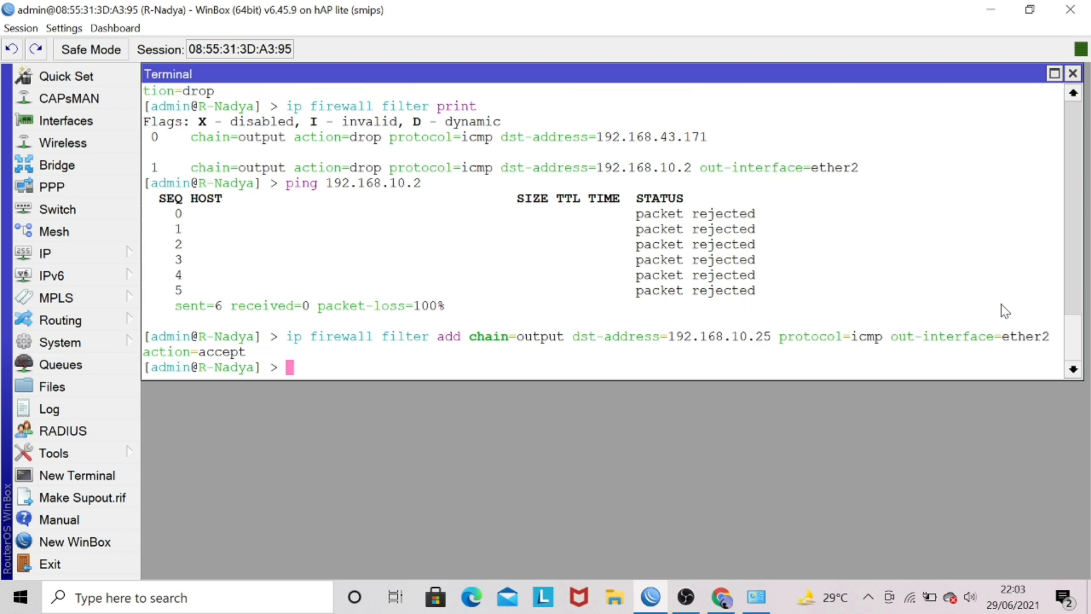
List the firewall filter rules with ip firewall filter print to check the rule for 192.168.10.25.
type("ip fit")
key("BackSpace")
key("Tab")
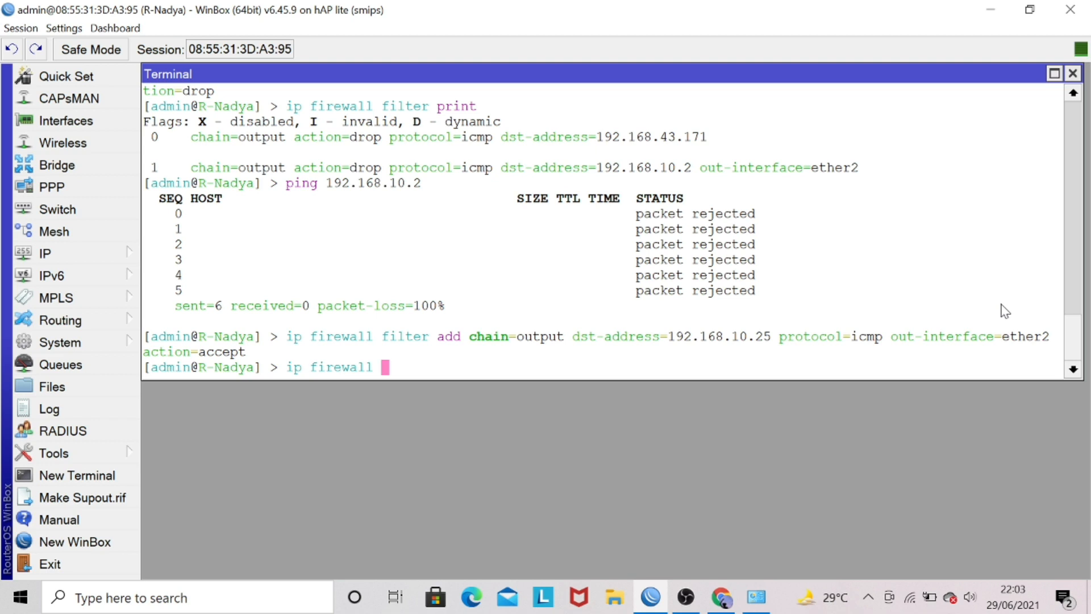
type("f")
key("Tab")
type("pr")
key("Tab")
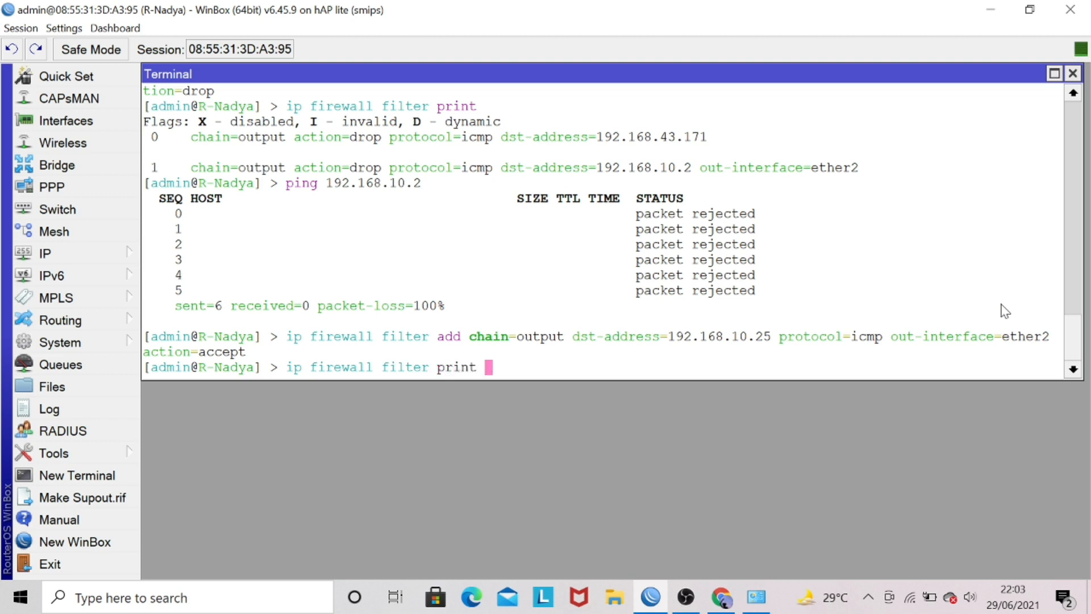
key("Return")
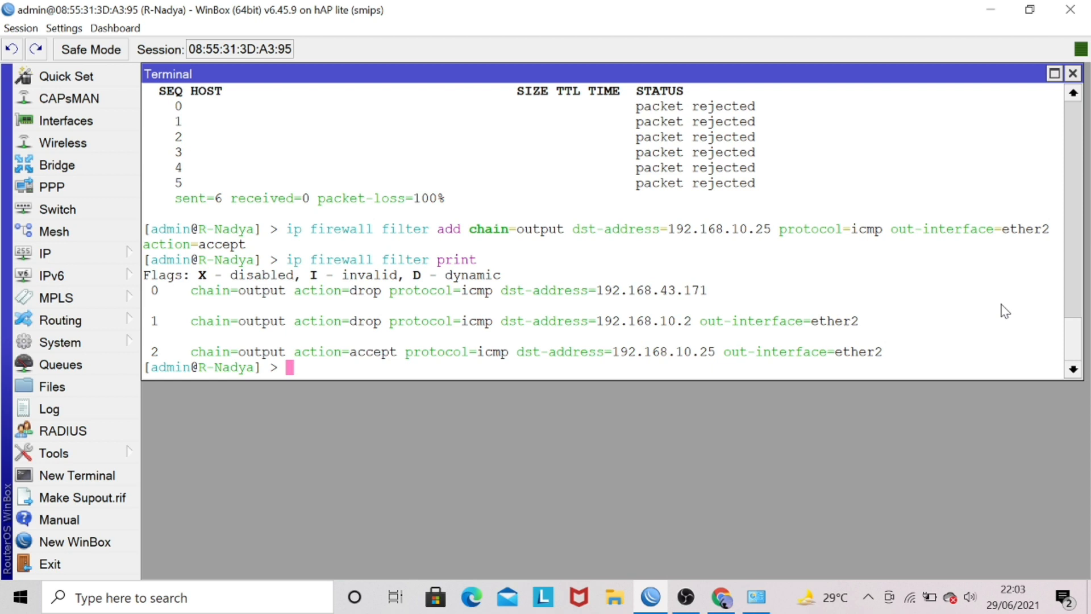
Test the accept rule with ping 192.168.10.25, then stop the ping.
type("ping 192.168.")
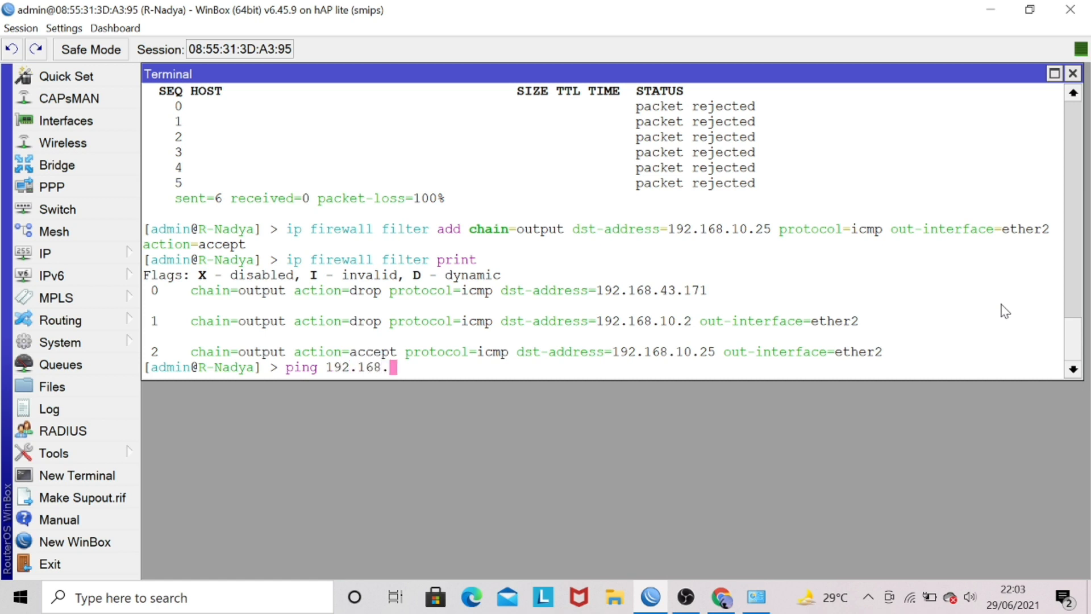
type("10.25")
key("Return")
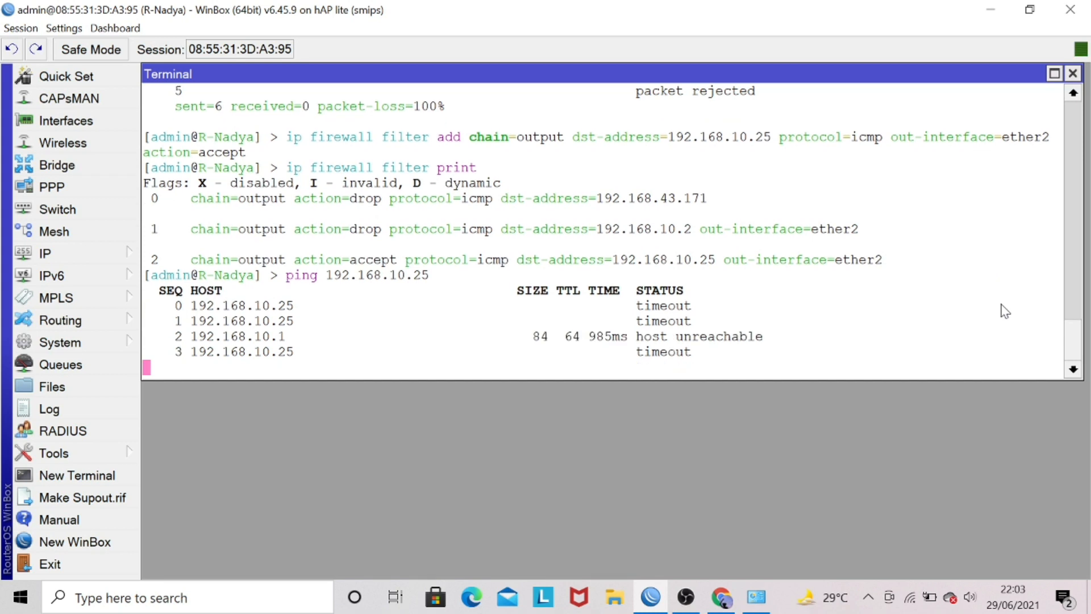
key("ctrl+c")
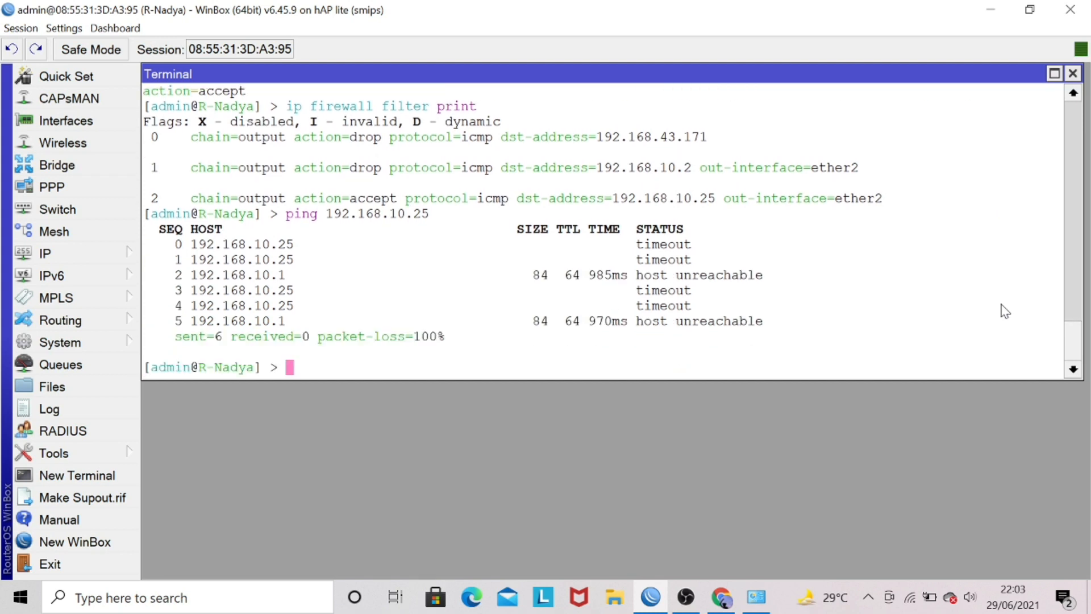
Switch to Network Connections and set the Ethernet 5 adapter's IPv4 address to 192.168.10.25, applying the change.
right_click(756, 600)
left_click(757, 603)
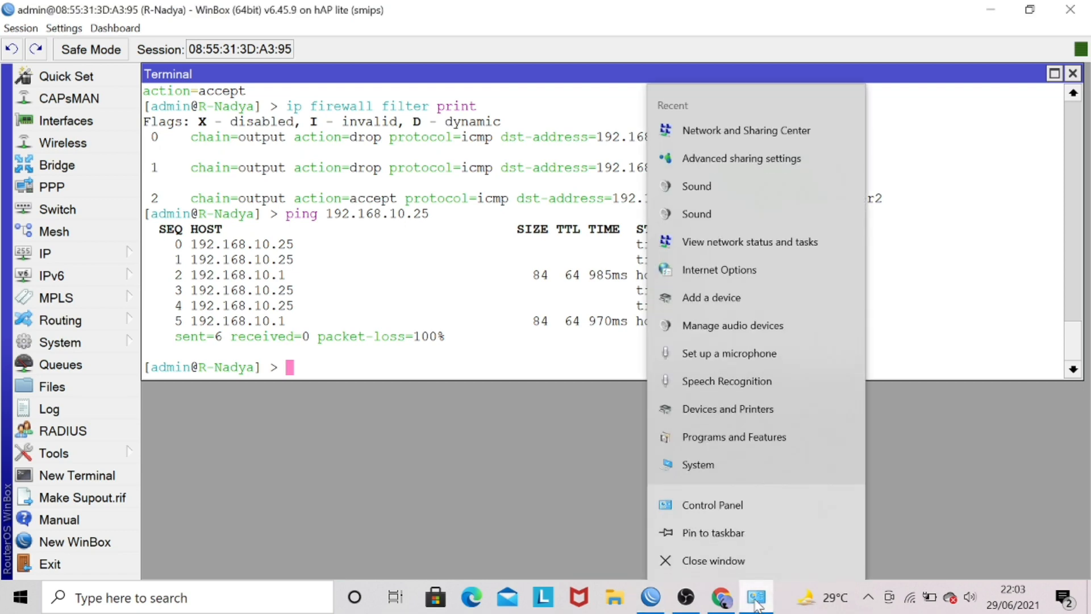
left_click(757, 602)
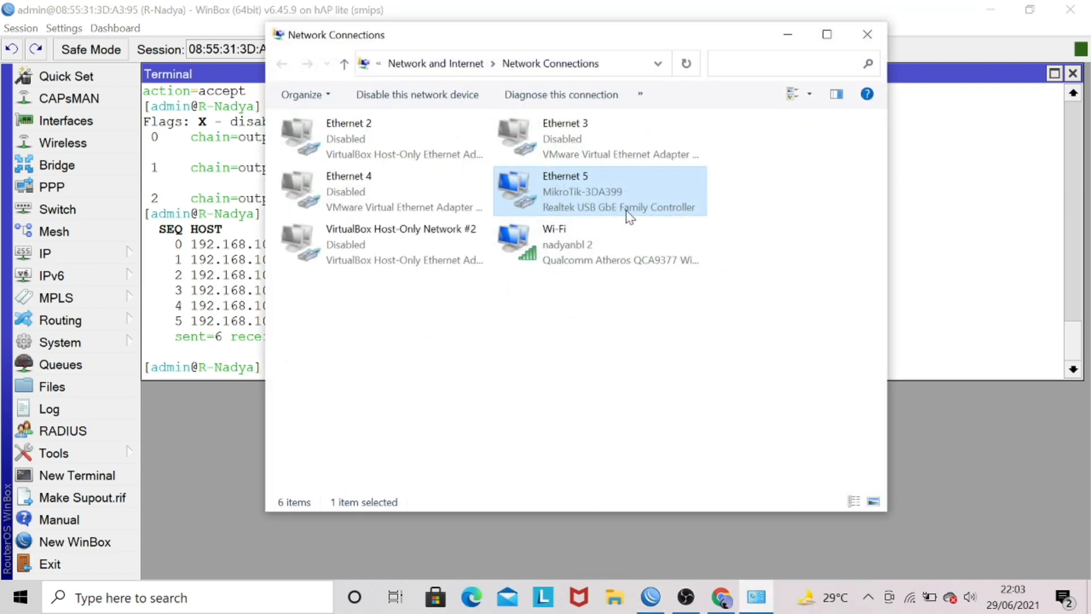
right_click(609, 178)
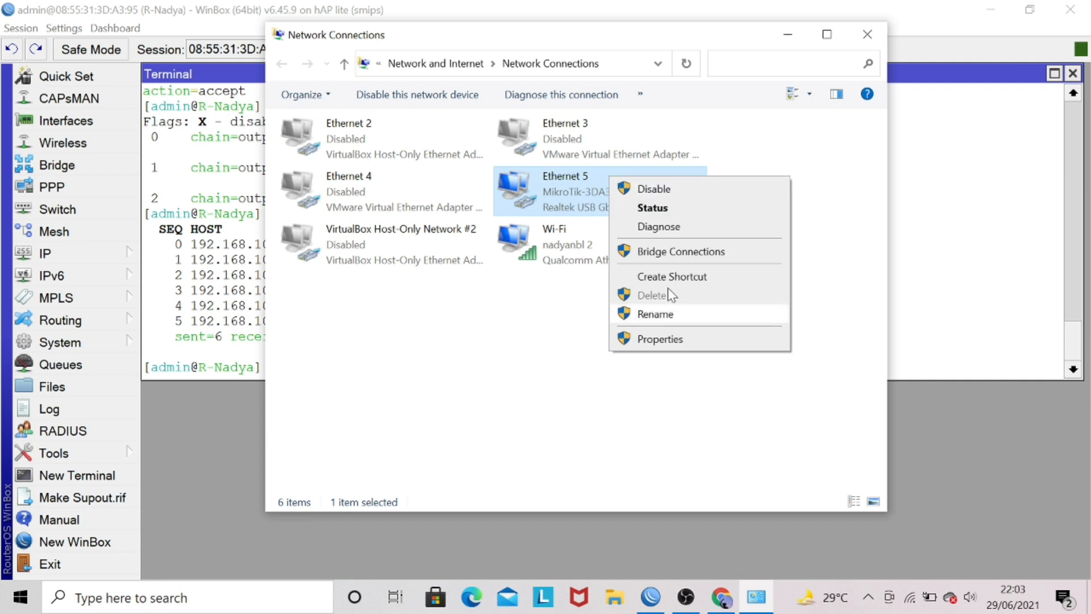
left_click(664, 341)
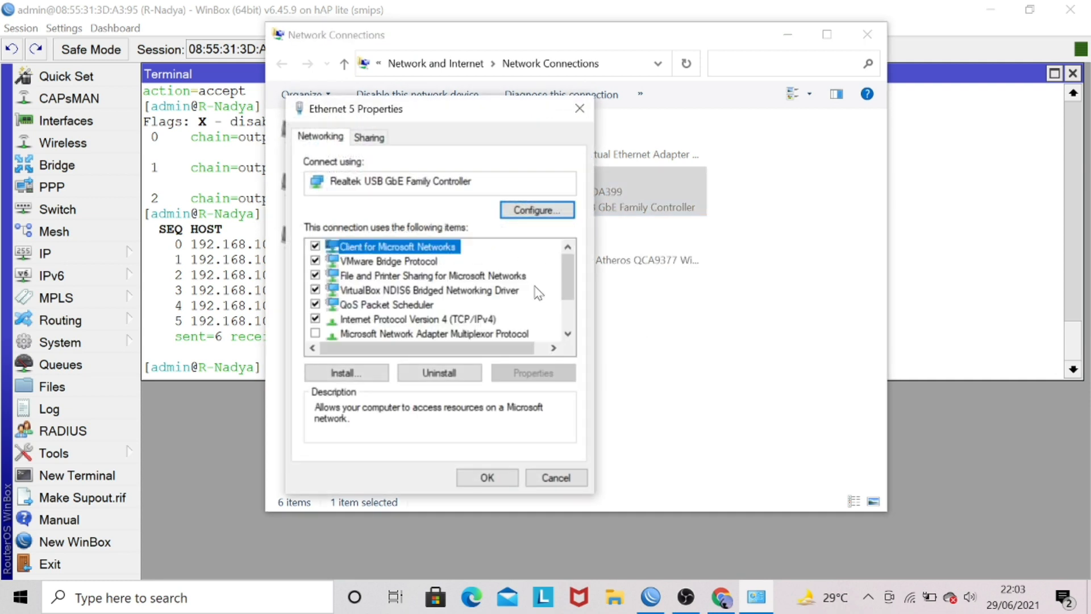
double_click(428, 319)
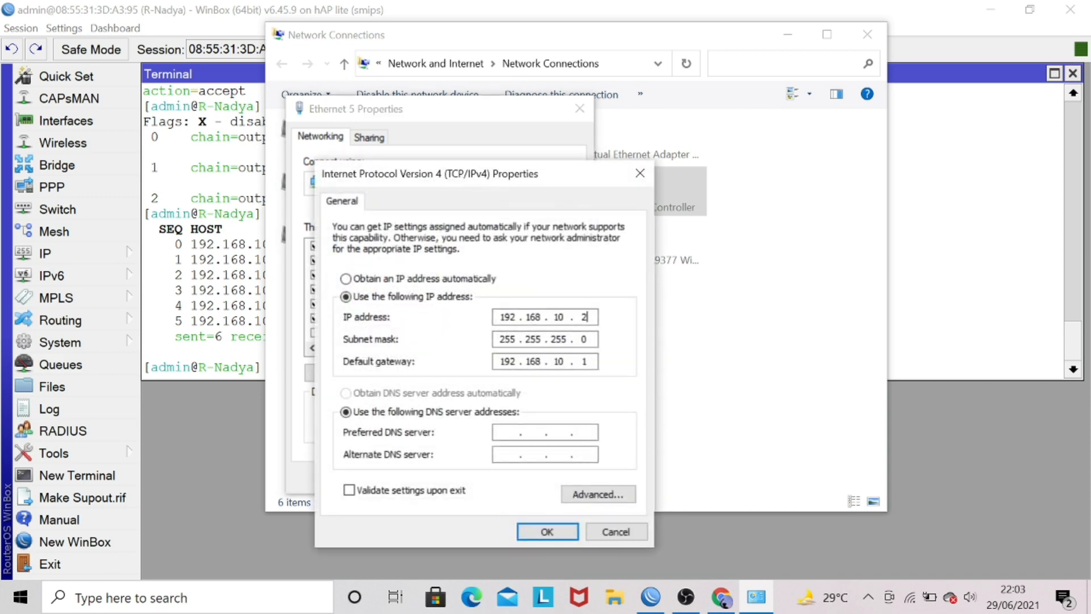
type("5")
left_click(546, 532)
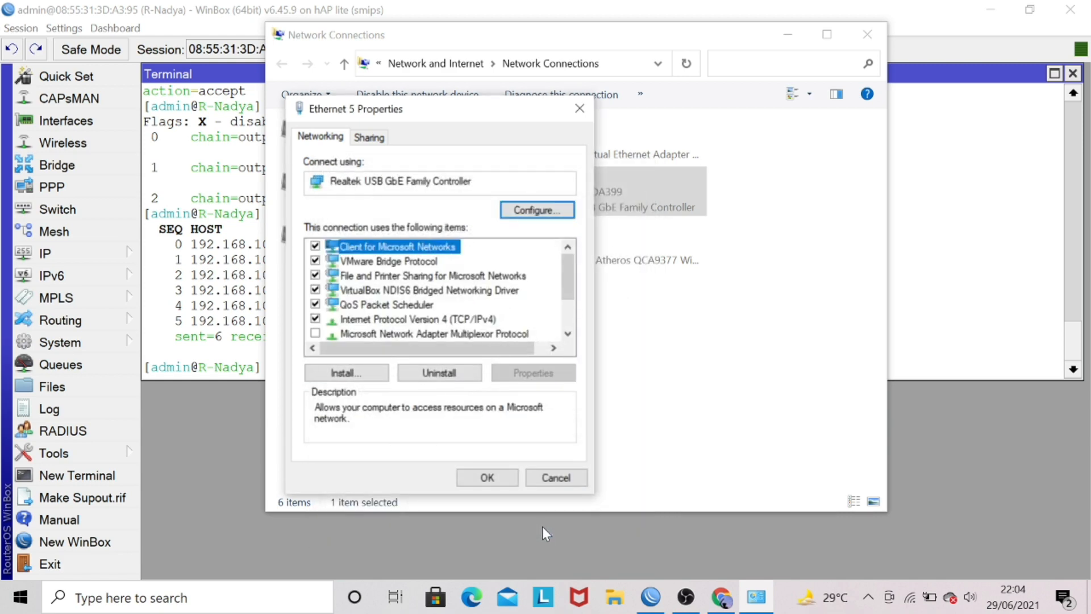
left_click(488, 476)
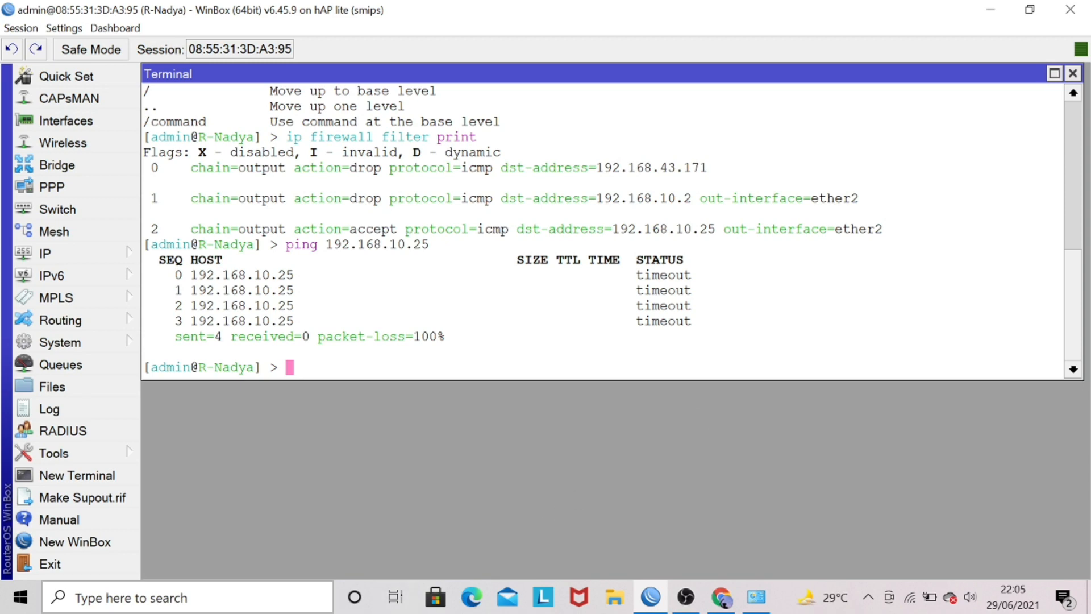
Switch to Windows Defender Firewall, turn it off for both private and public networks, and close its window.
type("windo")
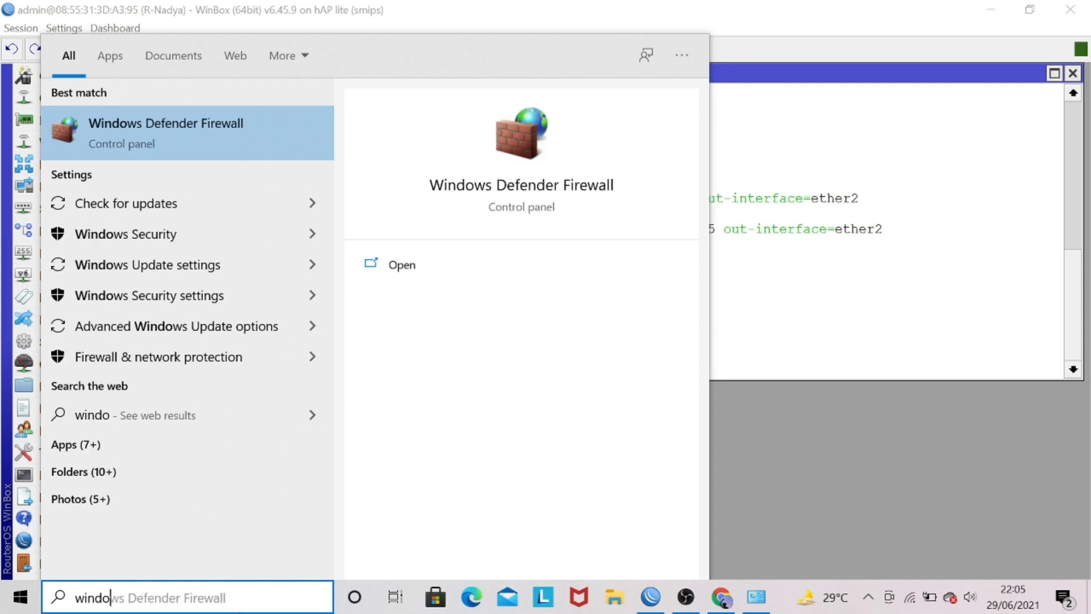
type("ws defe")
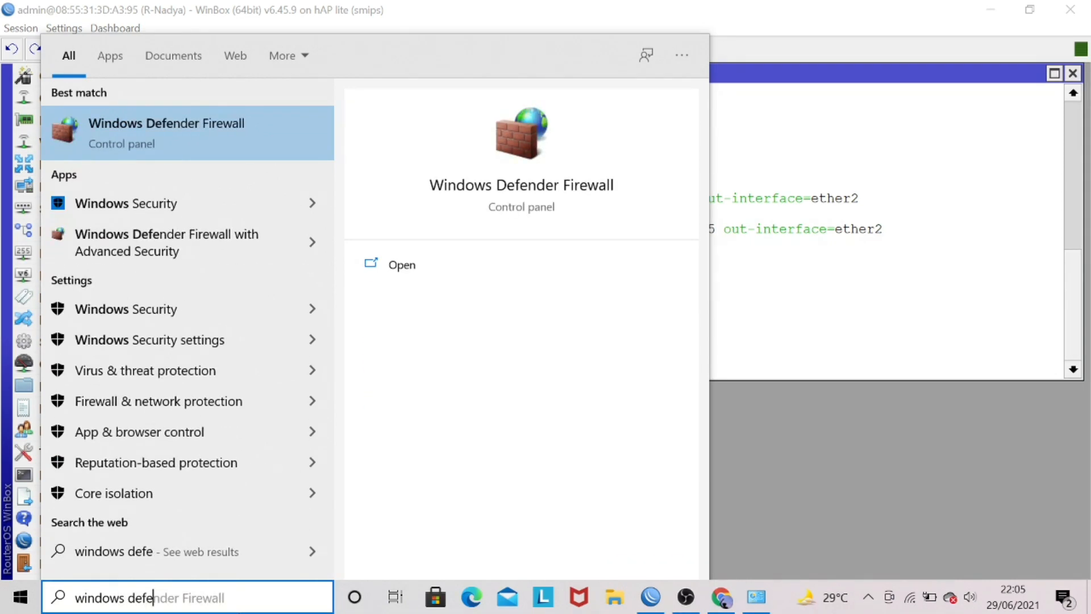
left_click(192, 125)
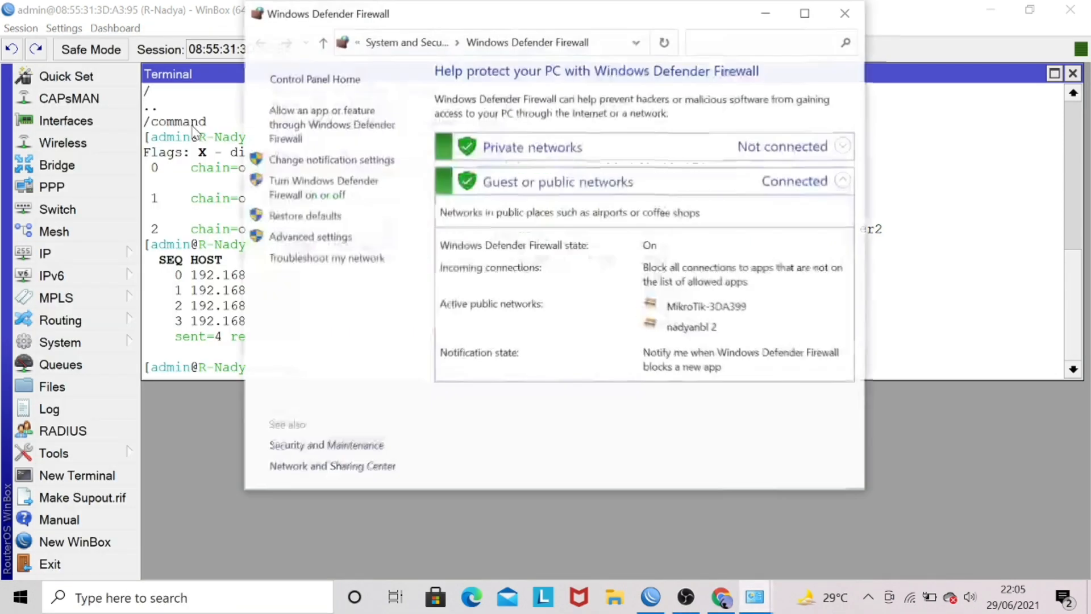
left_click(357, 189)
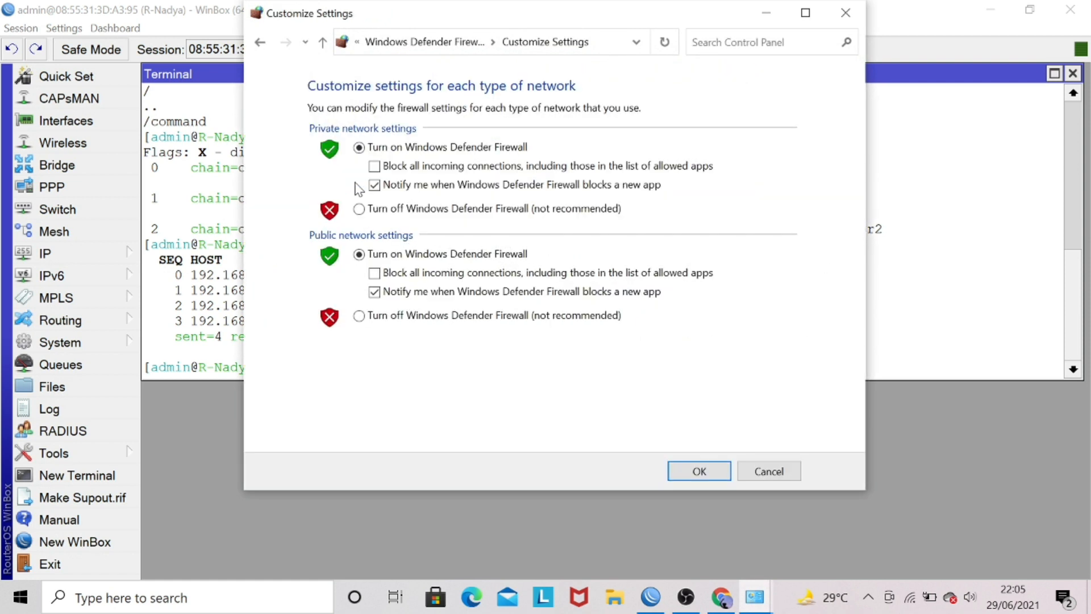
left_click(381, 212)
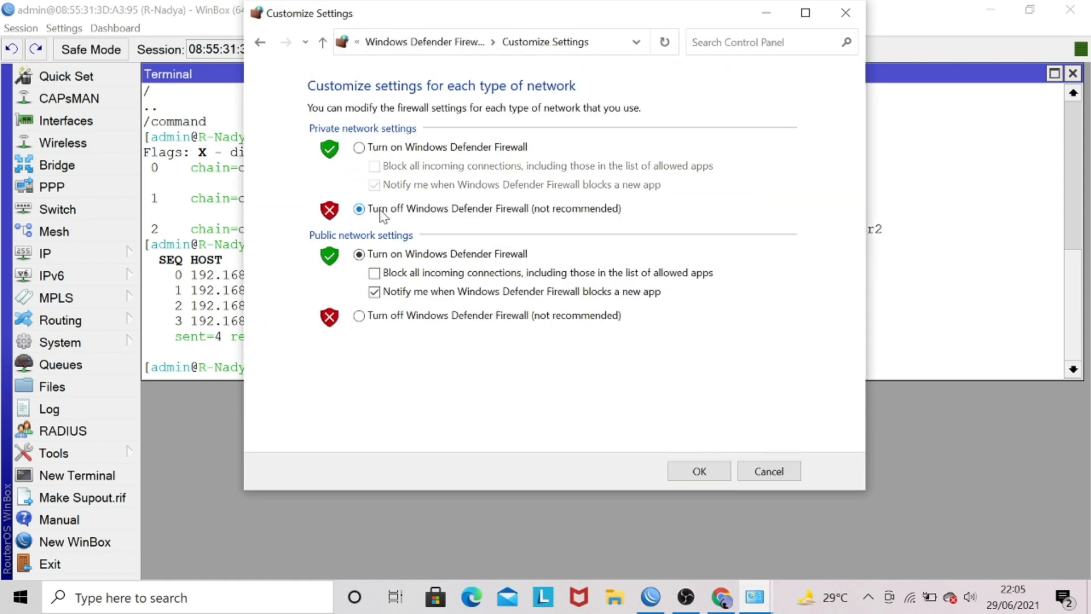
left_click(397, 316)
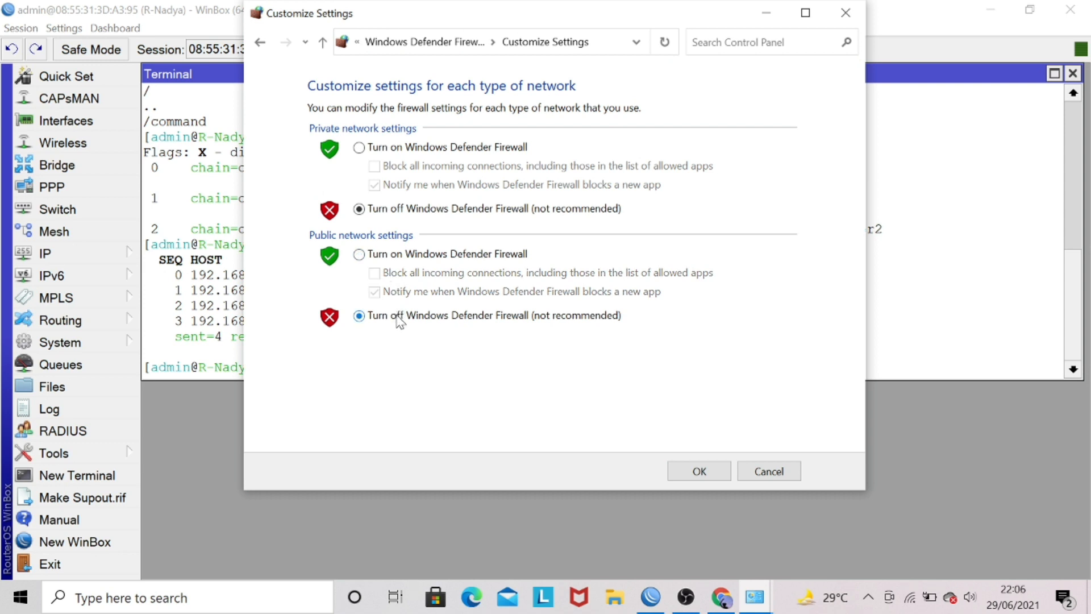
left_click(700, 472)
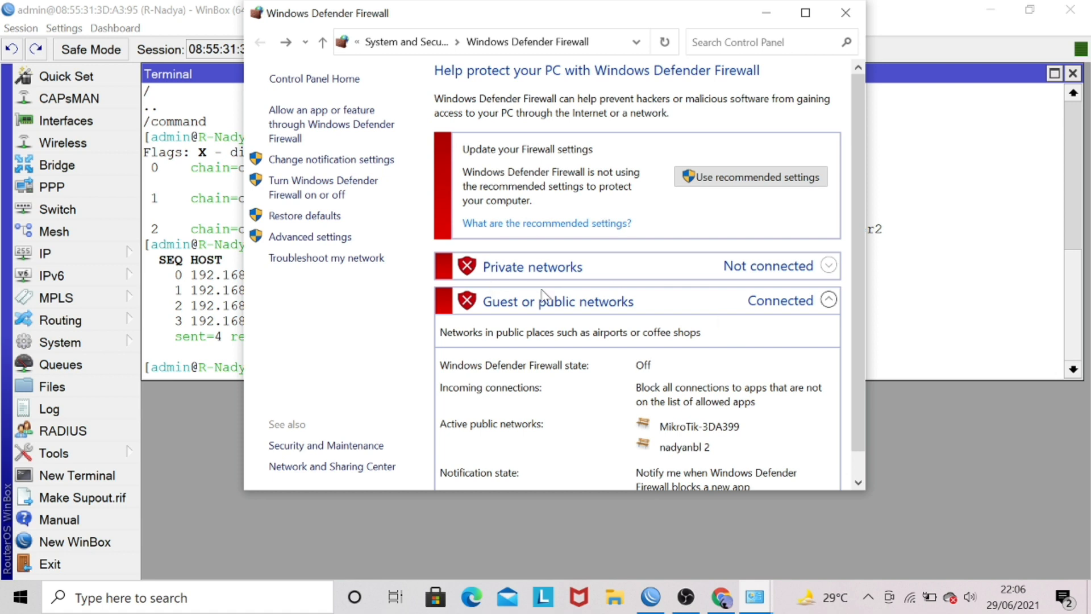
left_click(845, 21)
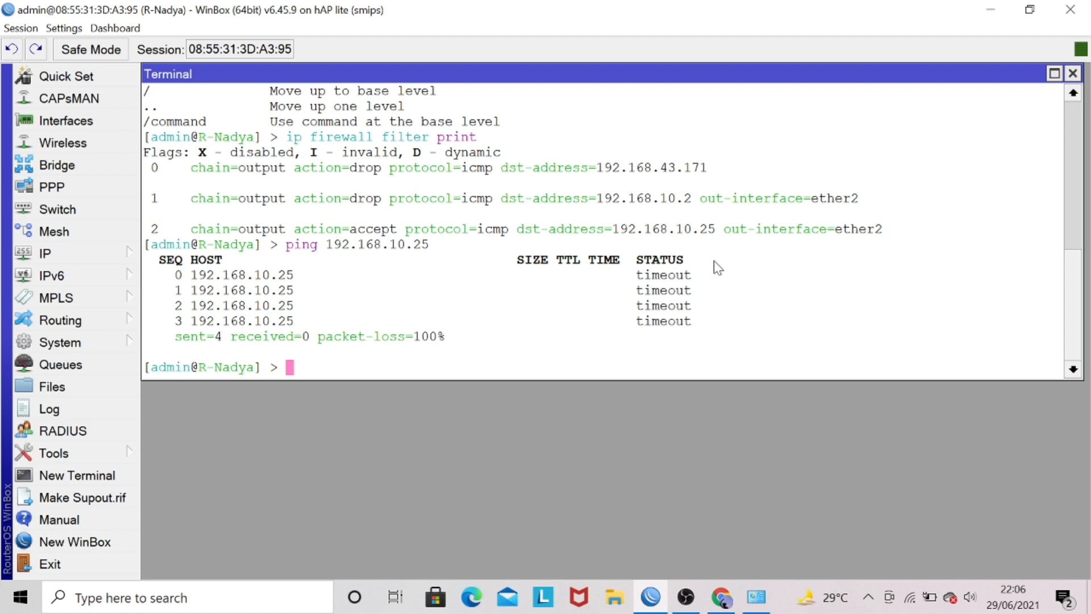
Ping 192.168.10.25 again from the router terminal with the Windows firewall off, then stop the ping.
type("ping 192.1")
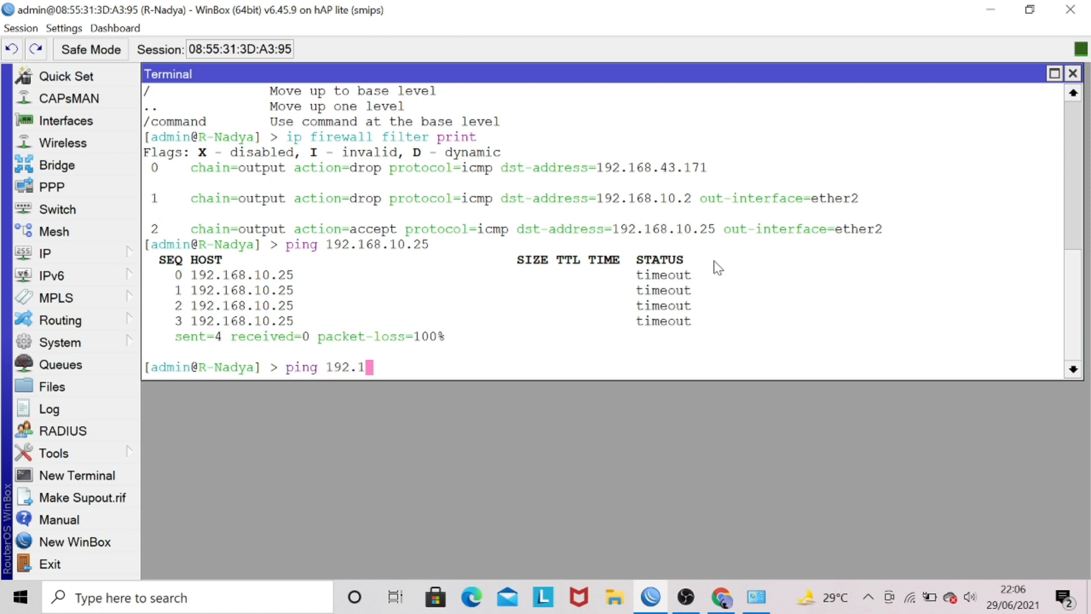
type("68.2")
key("BackSpace")
type("10.25")
key("Return")
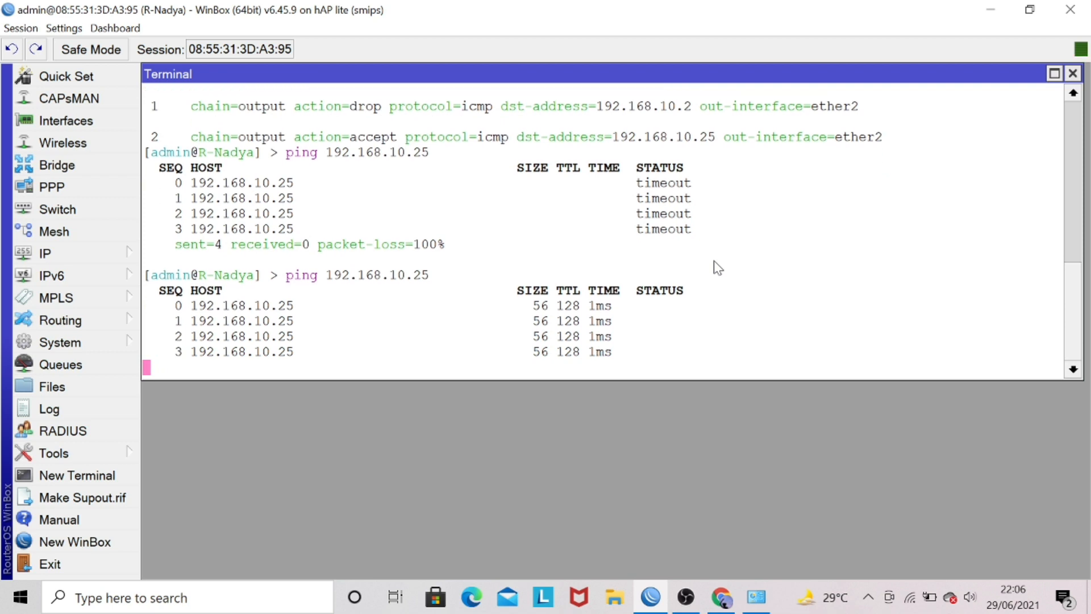
key("ctrl+c")
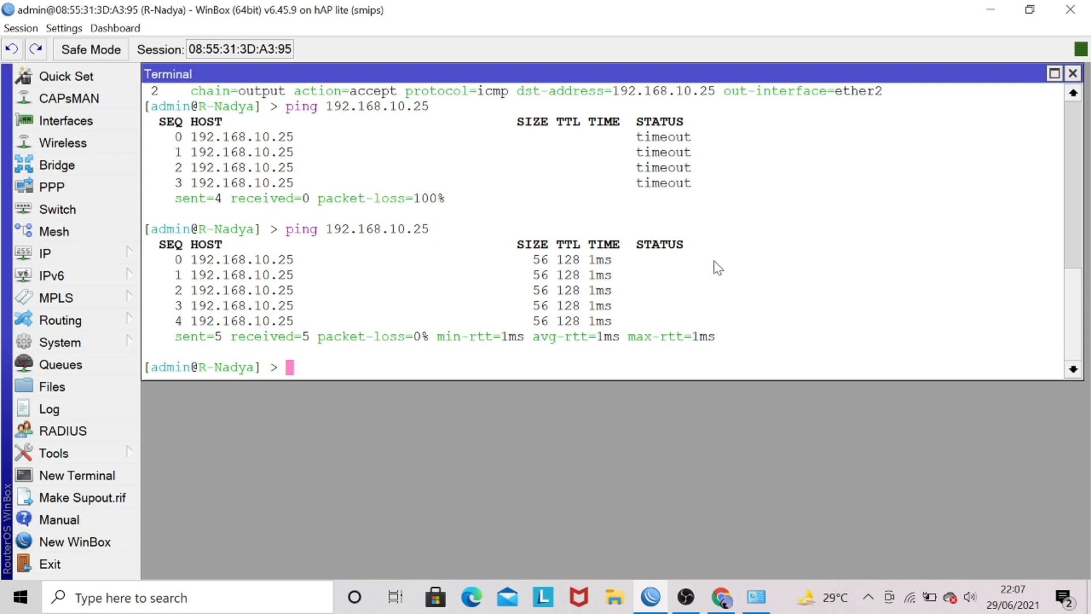
Begin a new ip firewall filter add command with chain=output and dst-address=192.168.10.0/24.
type("ip firewall filter ")
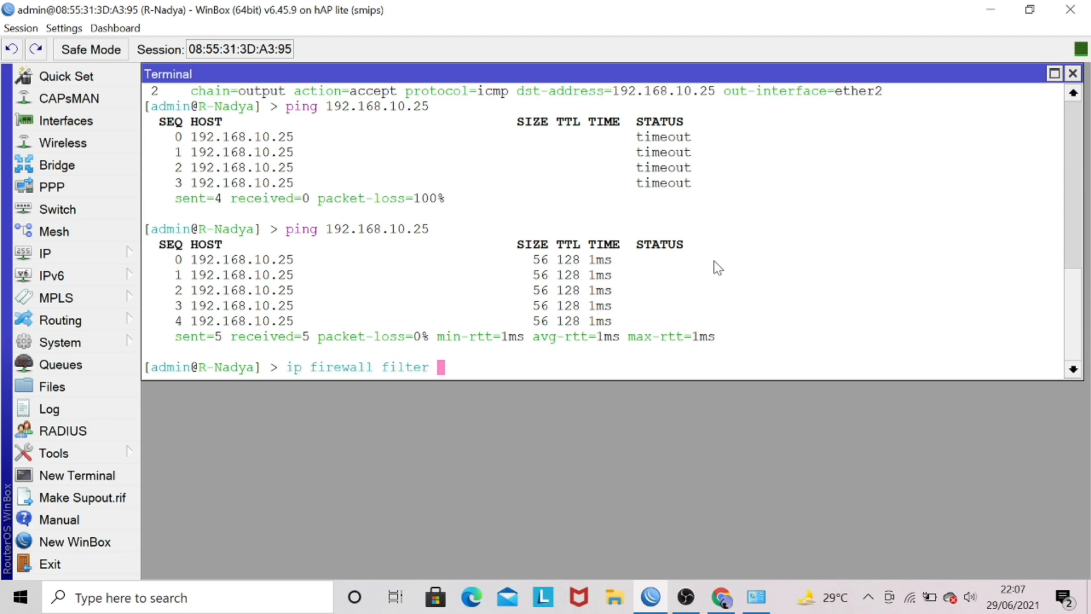
type("add chain=o")
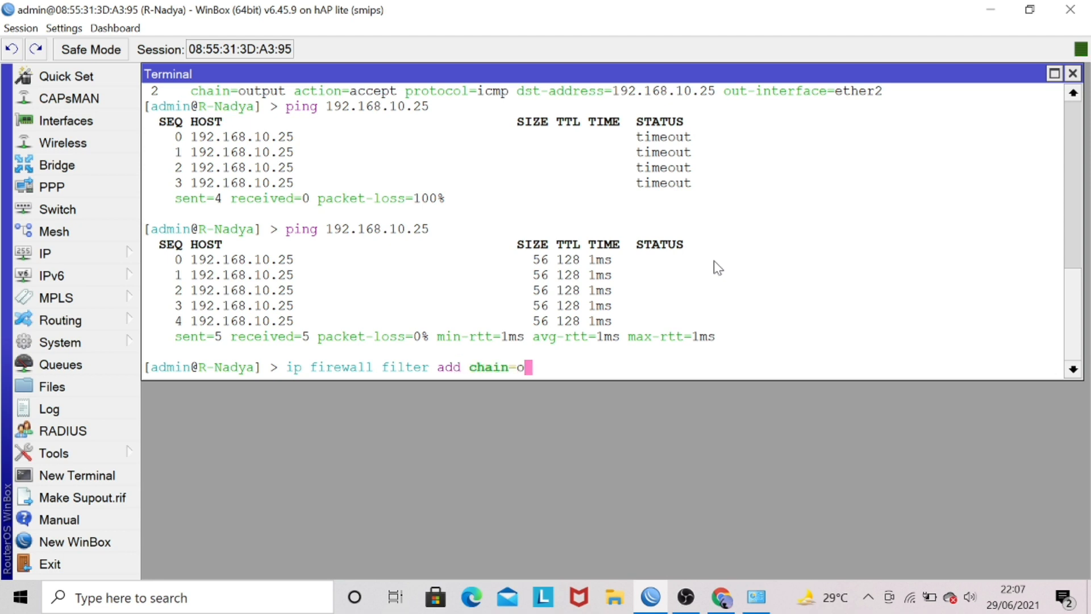
type("utput dst-a")
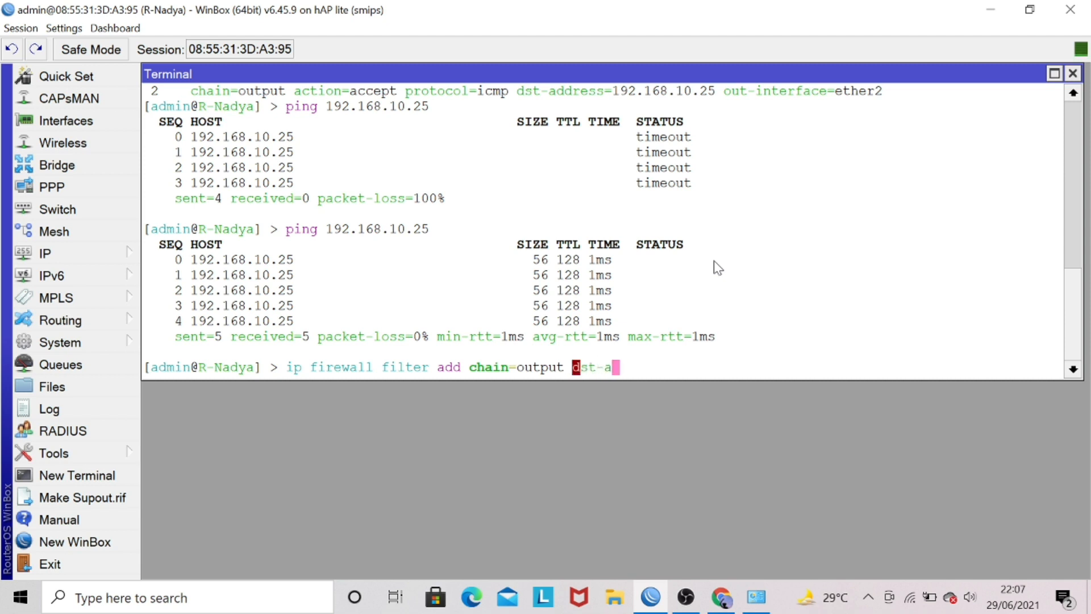
key("Tab")
type("=")
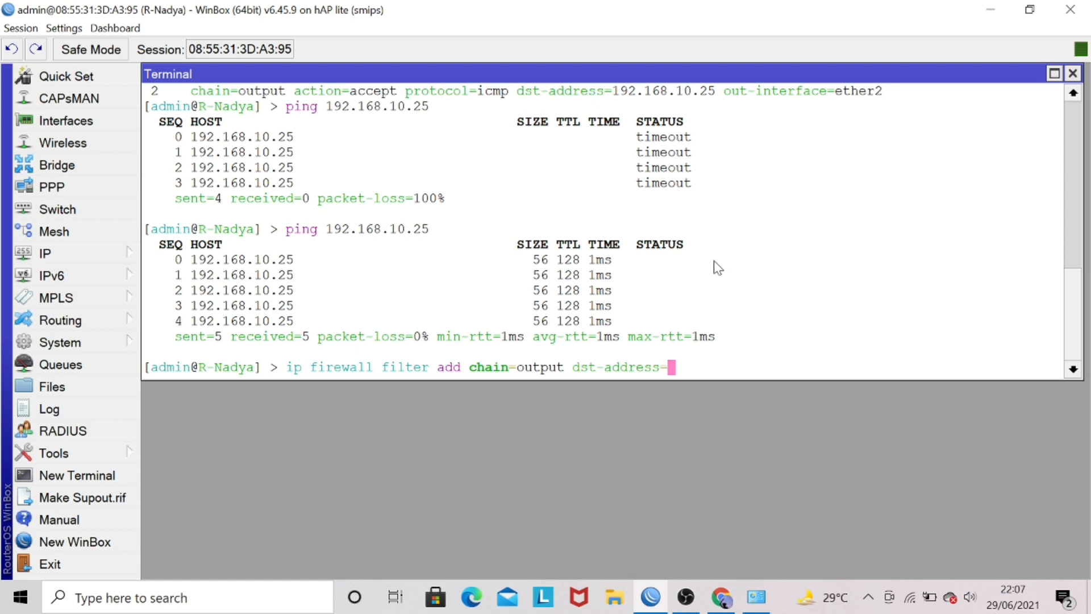
type("192.168.10.")
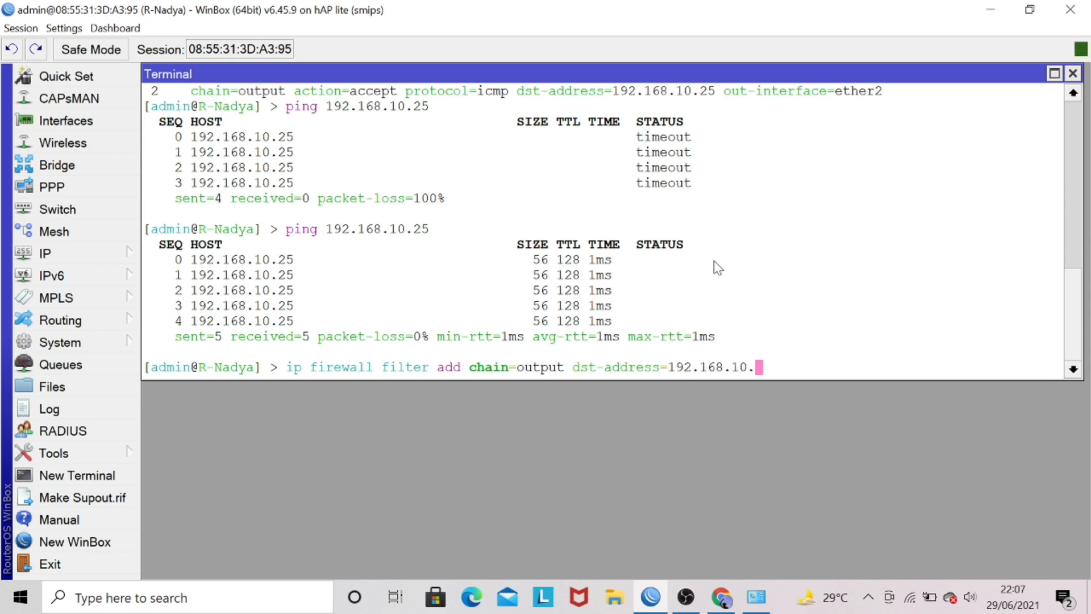
type("0/24")
Extend the filter rule command with protocol=icmp and out-interface=ether2.
type("pr")
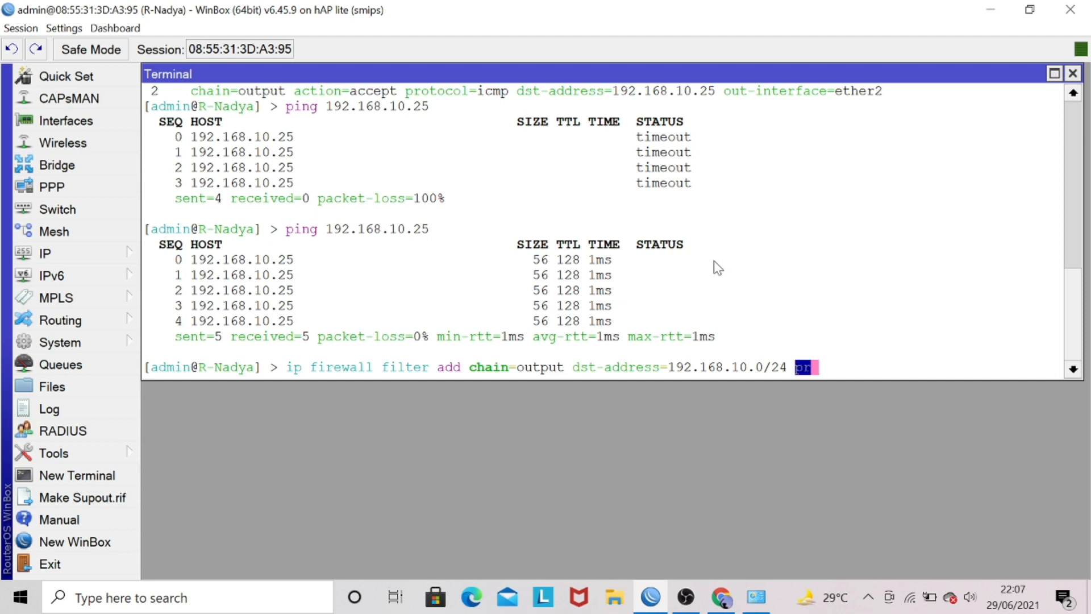
type("o")
key("Tab")
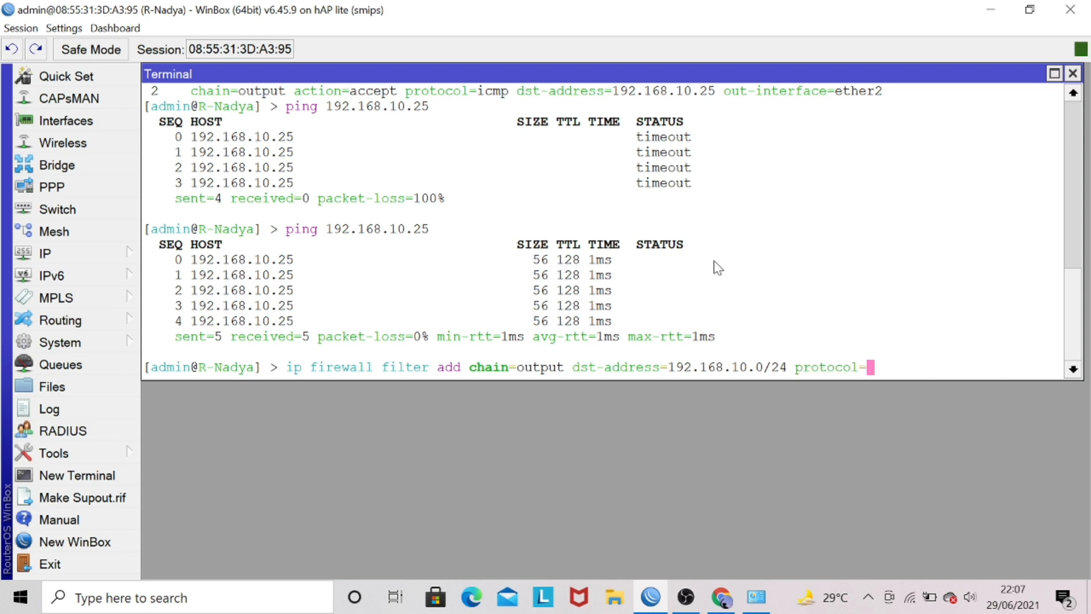
type("icmp ")
type("ou")
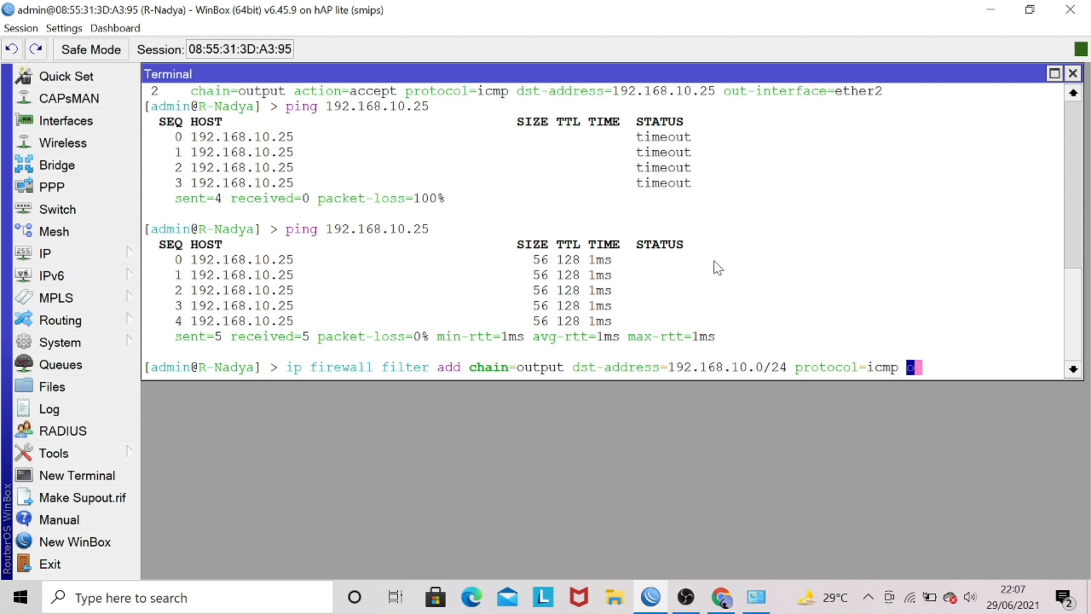
type("t-ing")
key("BackSpace")
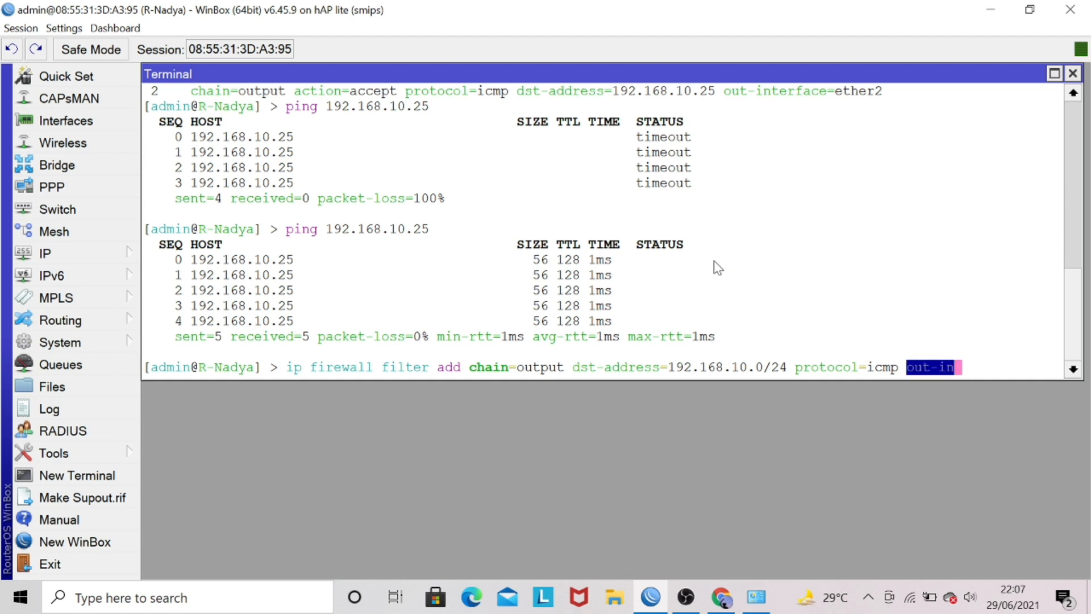
key("Tab")
type("et")
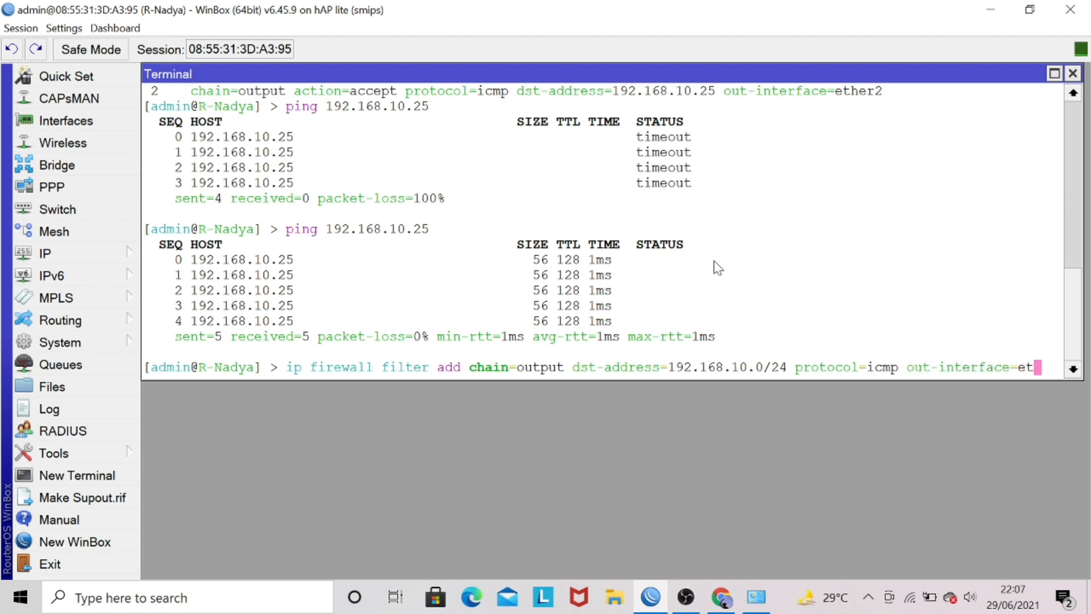
type("her2")
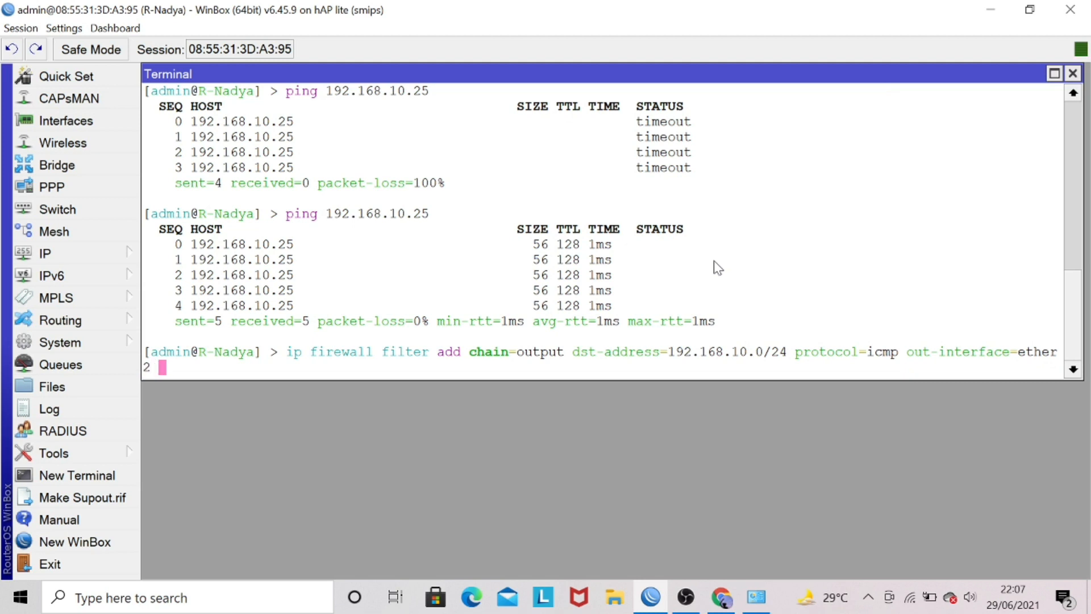
type(" ac")
Complete the rule for the 192.168.10.0/24 network with action=drop and run the command.
key("Tab")
type("dr")
key("Tab")
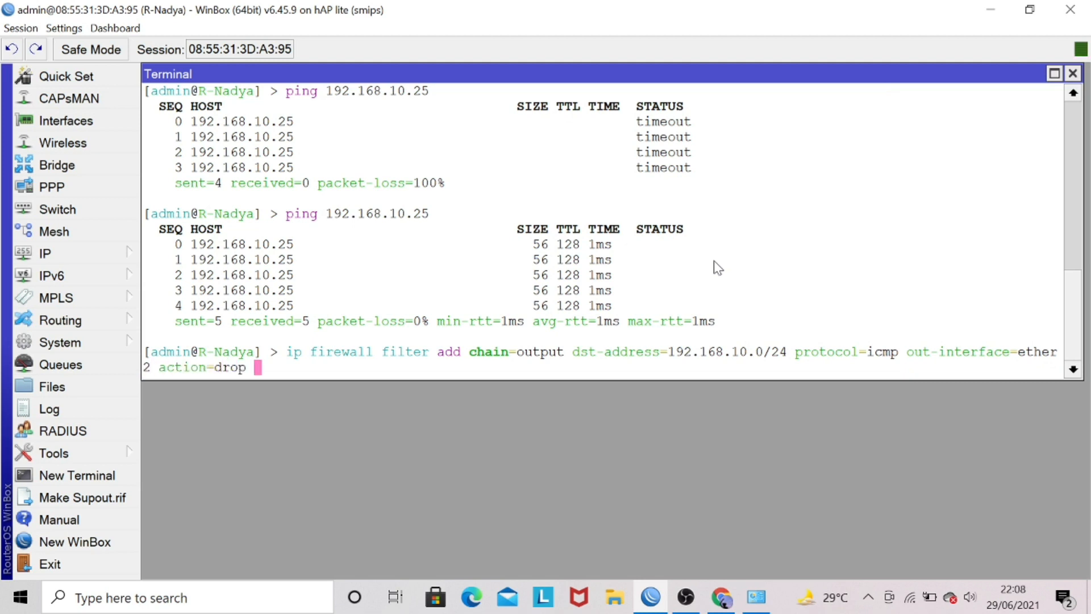
key("Return")
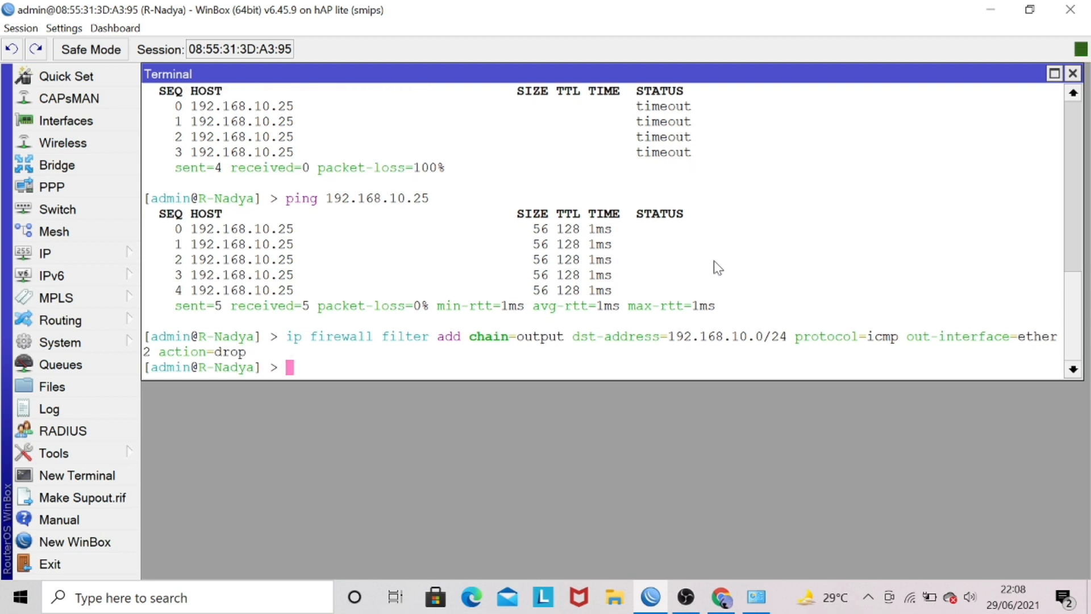
List the firewall filter rules with ip firewall filter print to check the 192.168.10.0/24 drop rule.
type("ip fire")
key("Tab")
type("f")
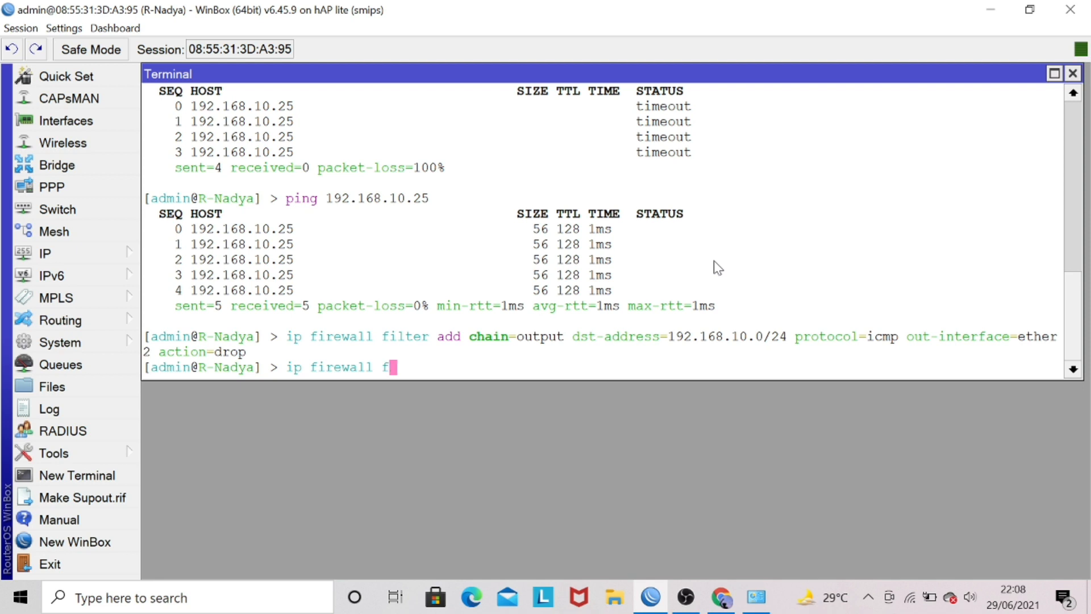
key("Tab")
type("p")
key("Tab")
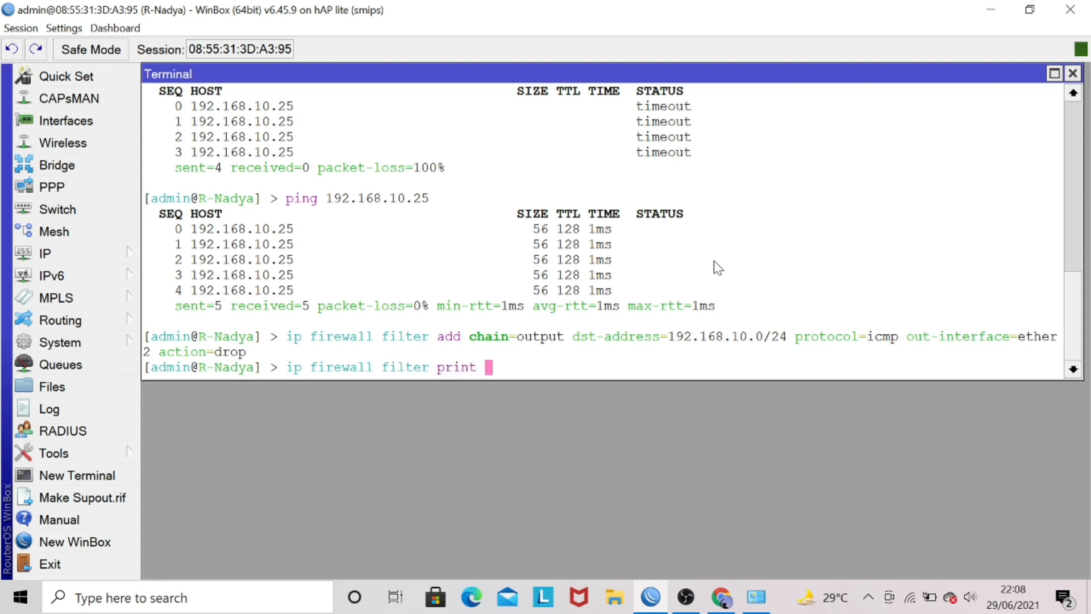
key("Return")
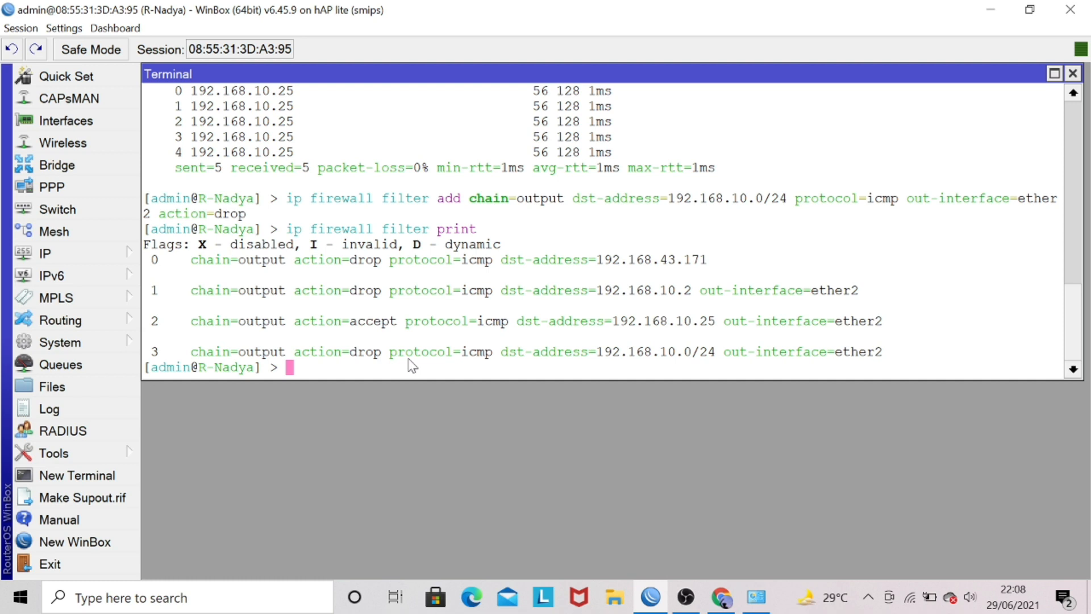
Switch to Network Connections and set the Ethernet 5 adapter's IPv4 address to 192.168.10.30, applying the change.
left_click(758, 604)
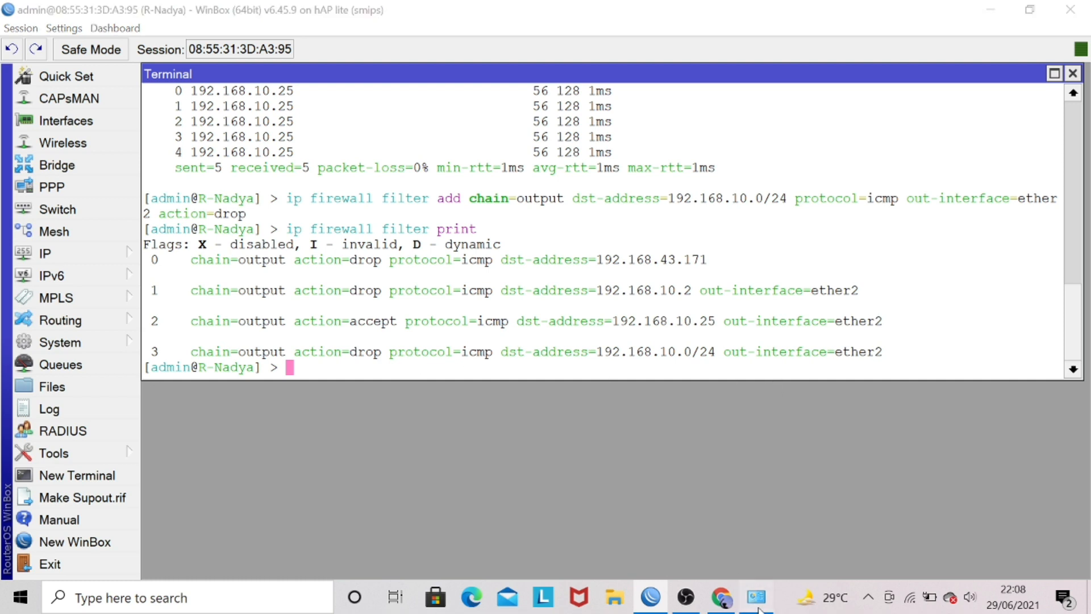
right_click(585, 206)
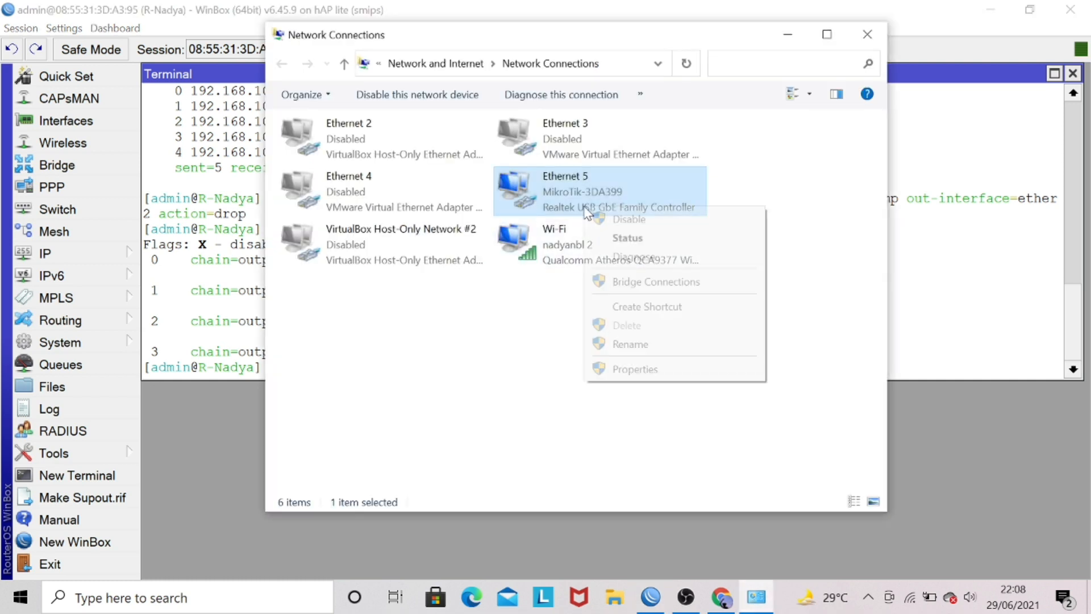
left_click(648, 375)
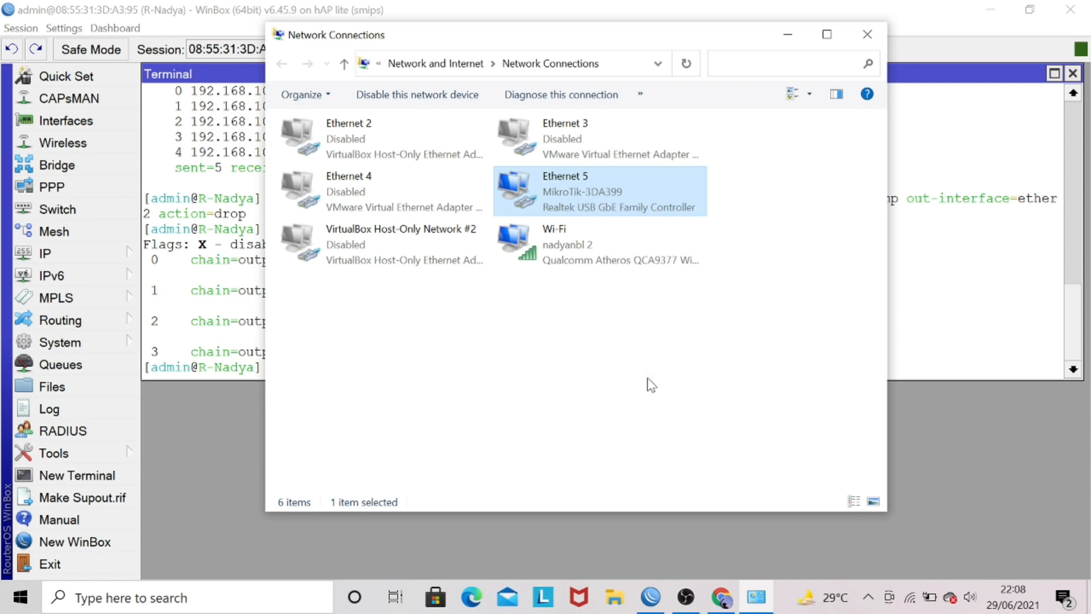
double_click(482, 320)
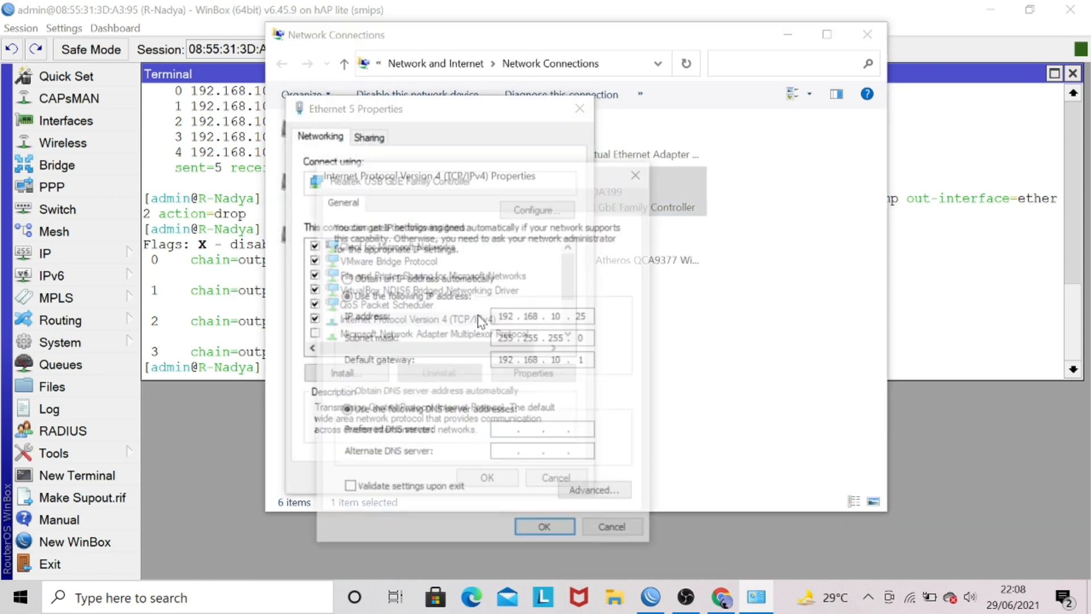
left_click(591, 317)
key("BackSpace")
key("BackSpace")
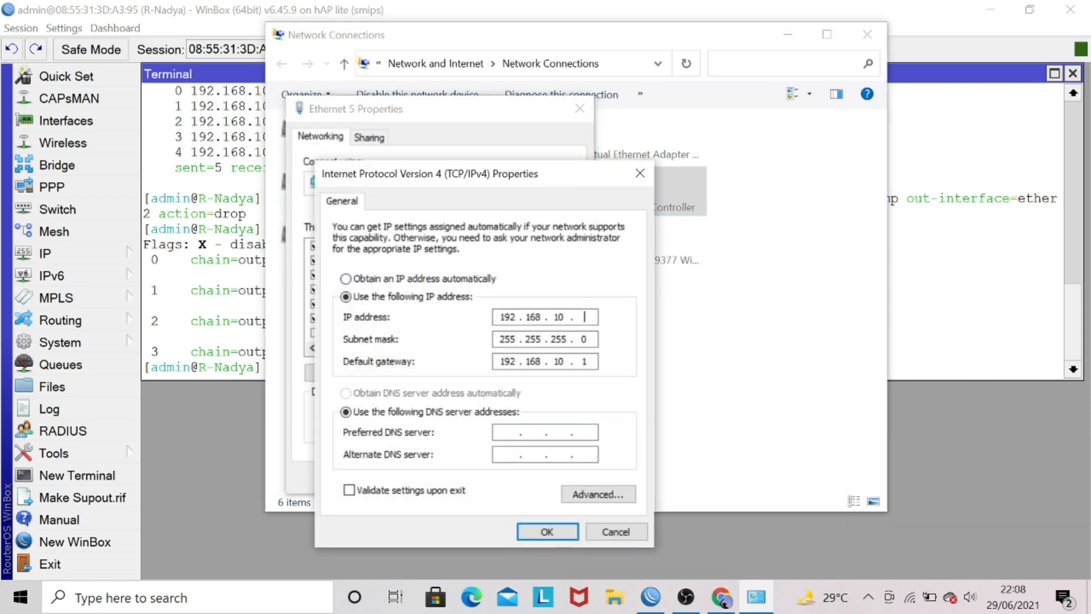
type("30")
left_click(545, 533)
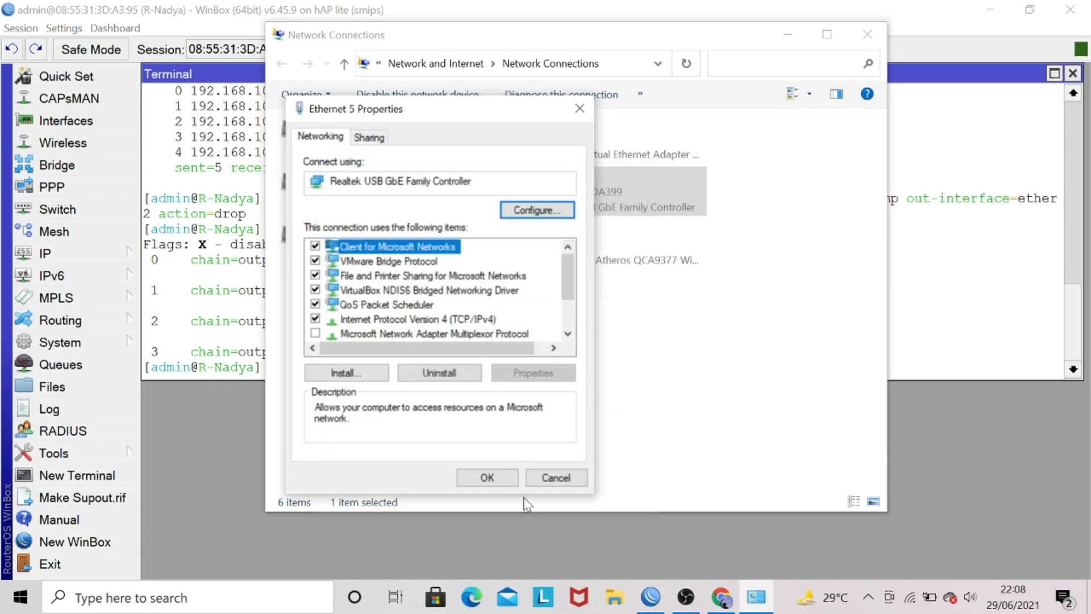
left_click(502, 479)
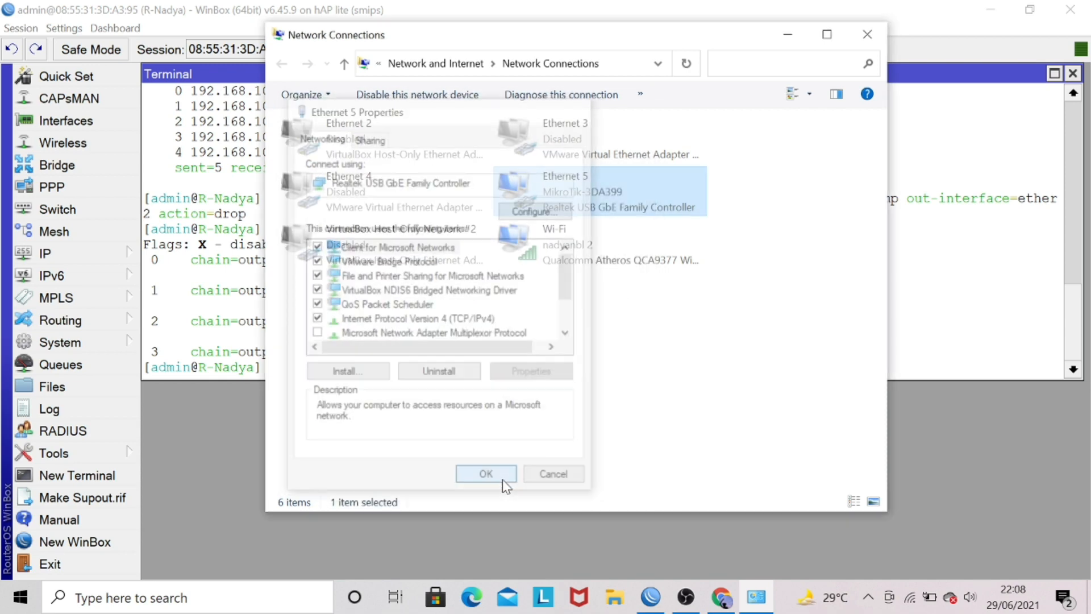
Check the IPv4 address in Ethernet 5's connection details, then close the status dialogs and Network Connections.
right_click(540, 174)
left_click(559, 203)
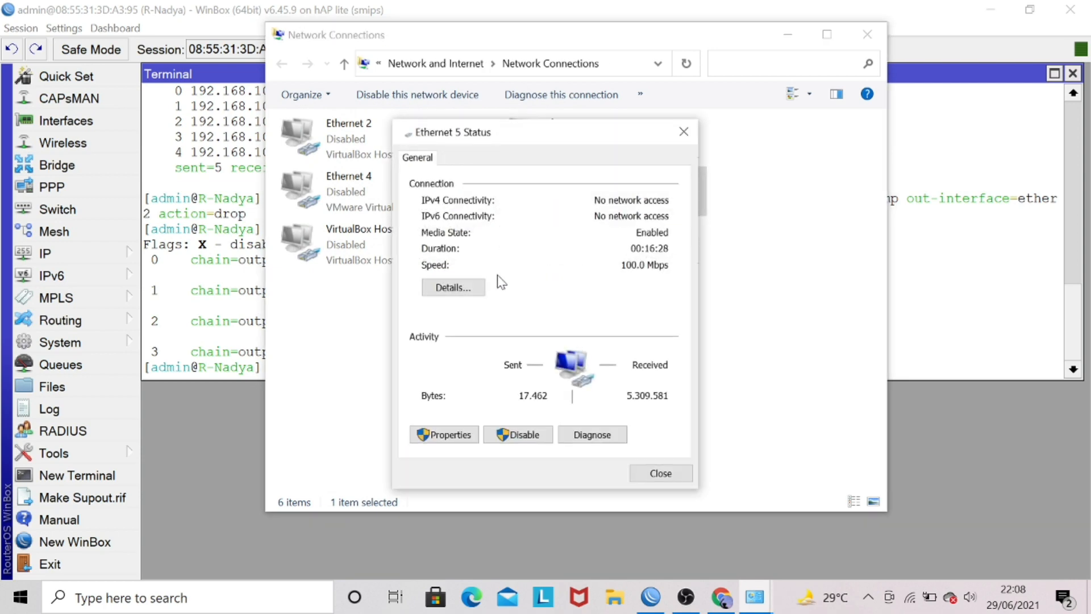
left_click(454, 288)
left_click(516, 277)
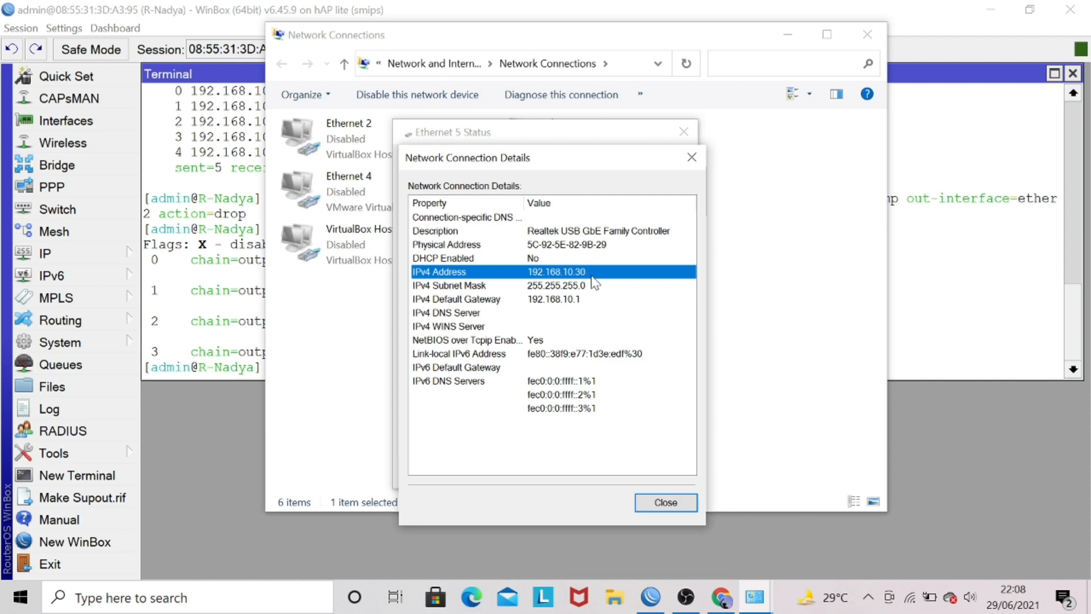
left_click(656, 501)
left_click(648, 479)
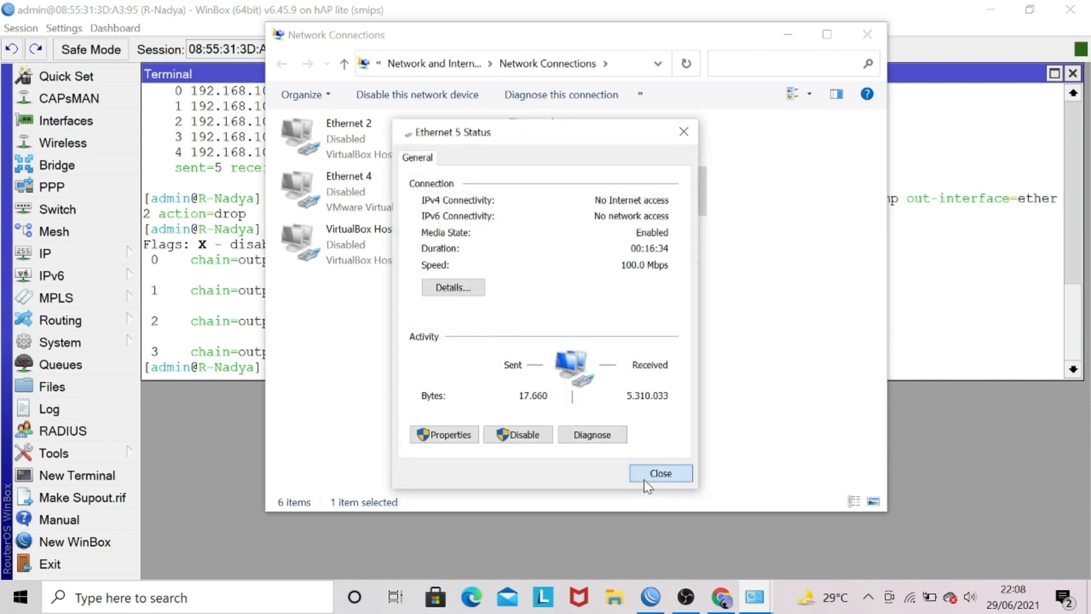
left_click(877, 36)
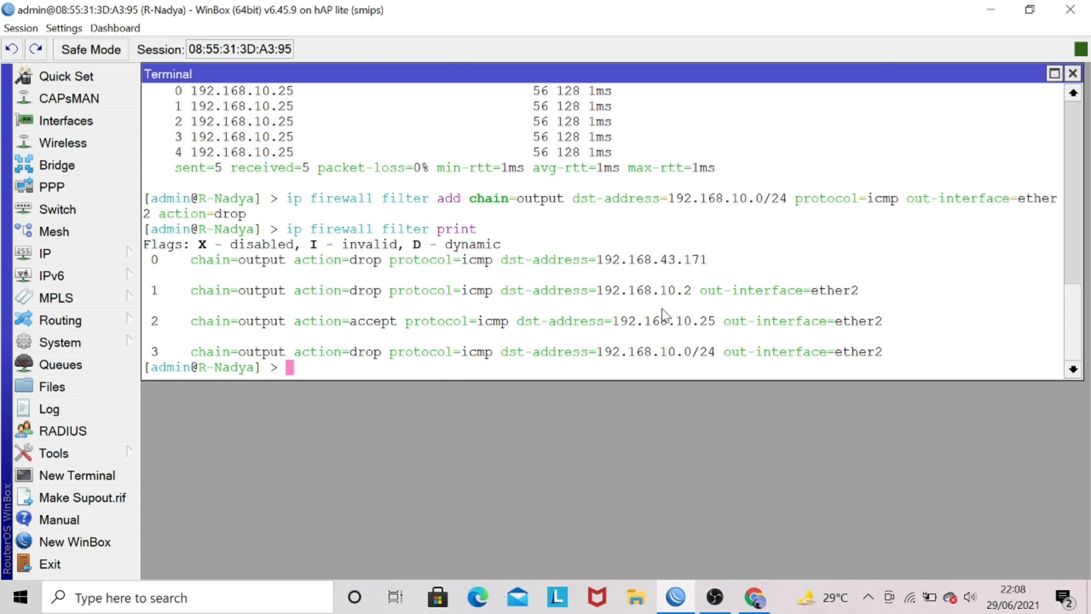
Test the network drop rule by running ping 192.168.10.30 in the router terminal, correcting the misspelled command name.
type("pinf 192.168.")
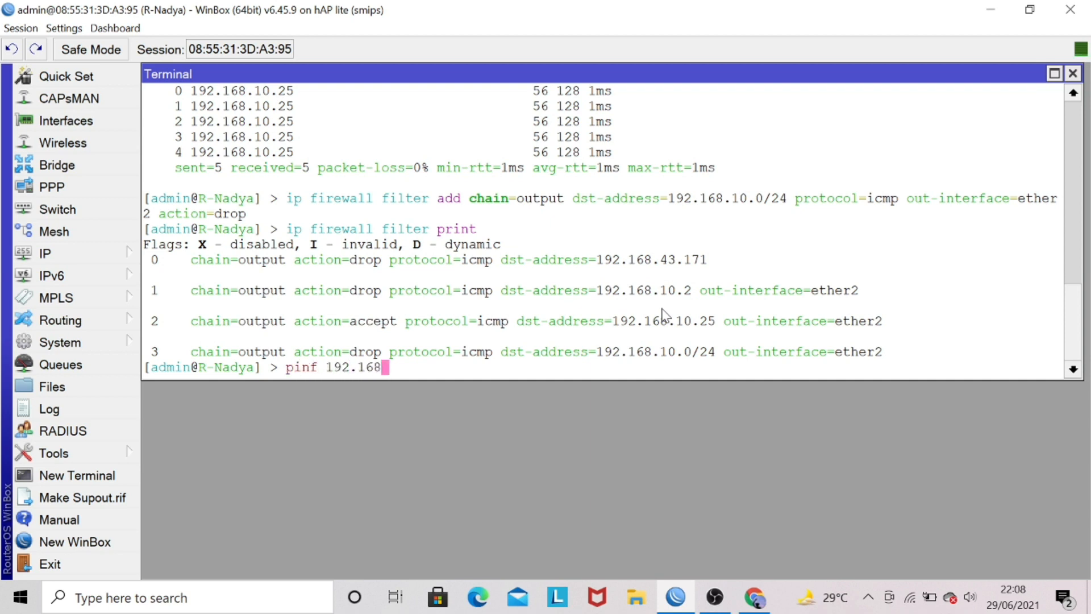
key("Left")
key("Left")
key("Left")
key("Left")
key("Left")
key("Left")
key("Left")
key("Left")
key("Left")
key("BackSpace")
type("g")
key("Right")
key("Right")
key("Right")
key("Right")
key("Right")
key("Right")
key("Right")
key("Right")
key("Right")
type("10.30")
key("Return")
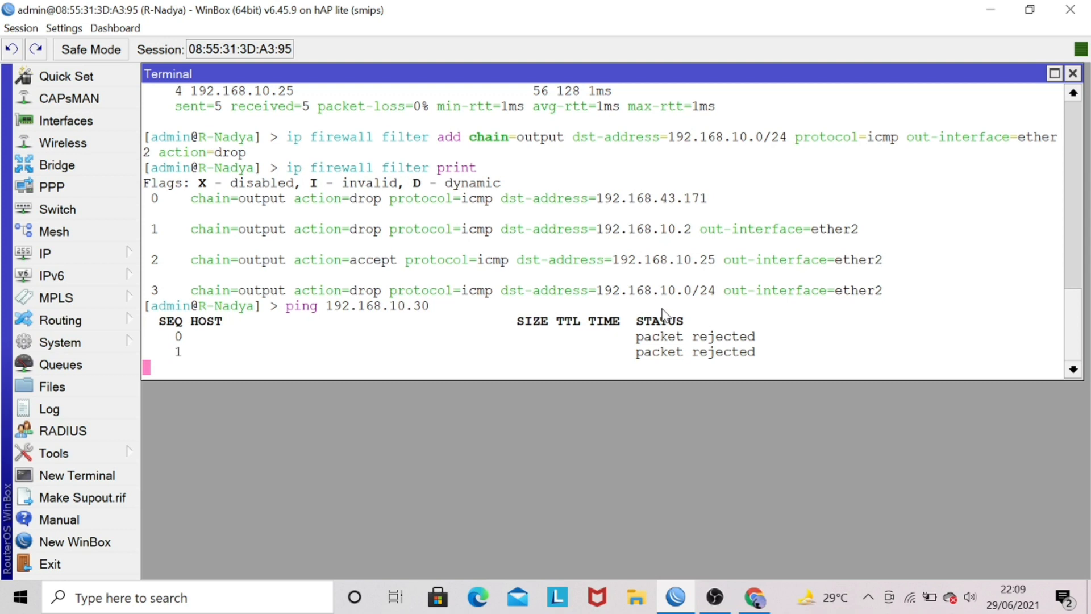